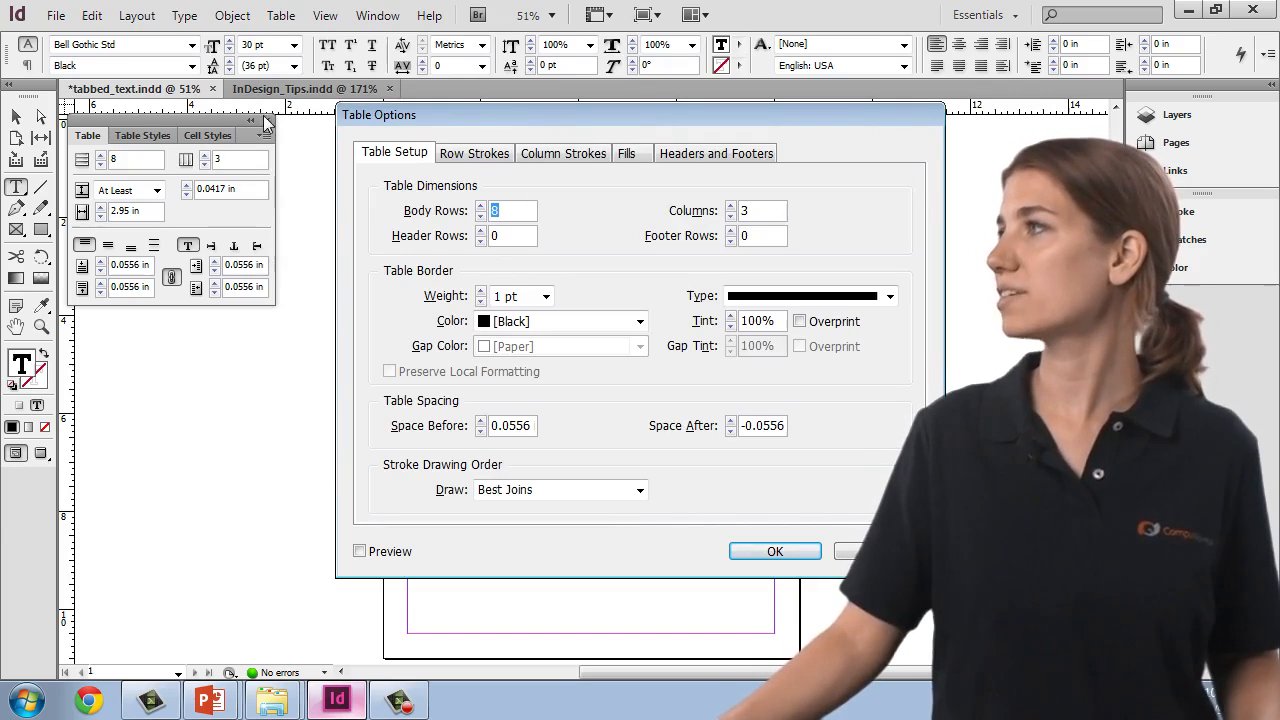
Preview the table options and apply an Every Other Row alternating fill pattern to the shortcuts table.
drag(584, 119, 208, 111)
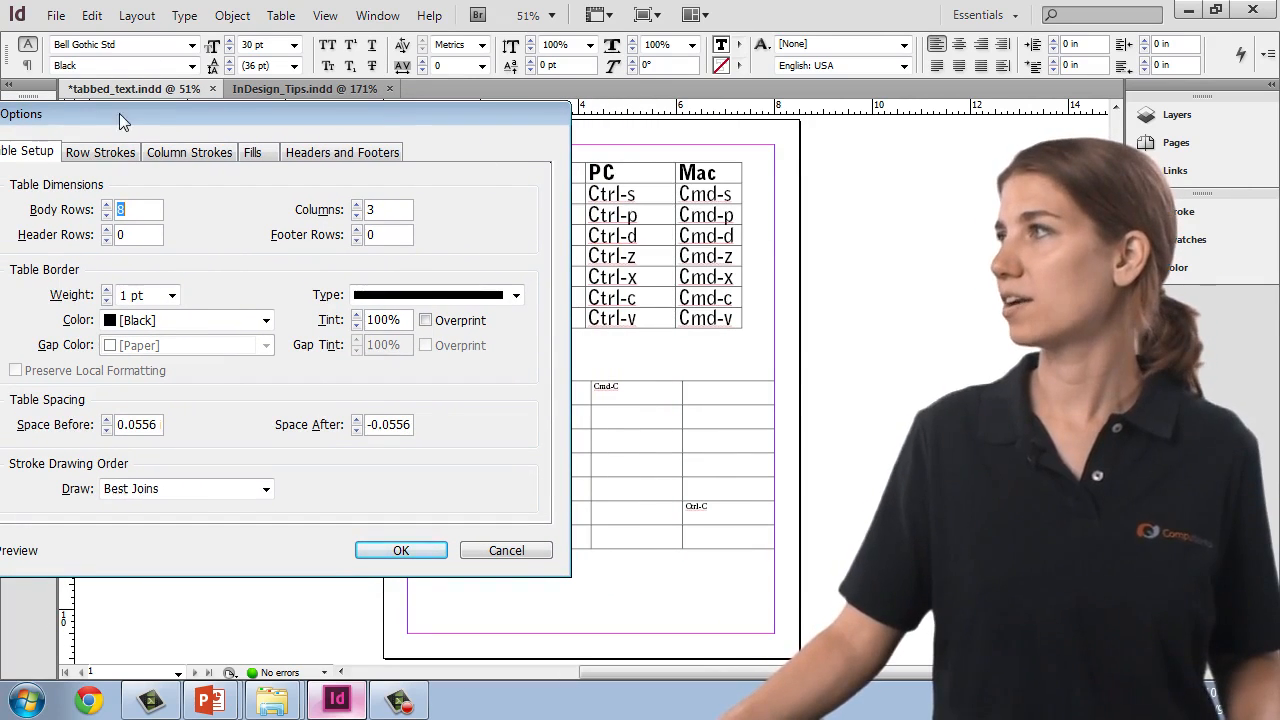
drag(119, 113, 170, 111)
click(36, 550)
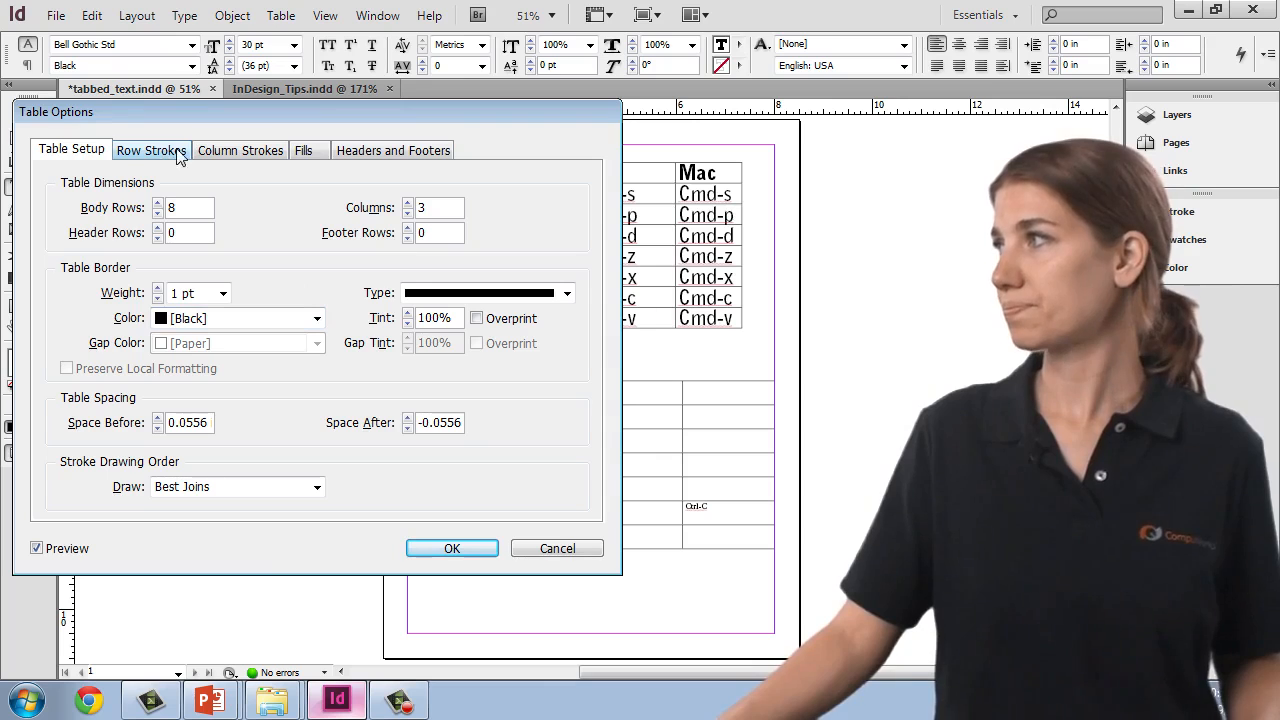
click(305, 151)
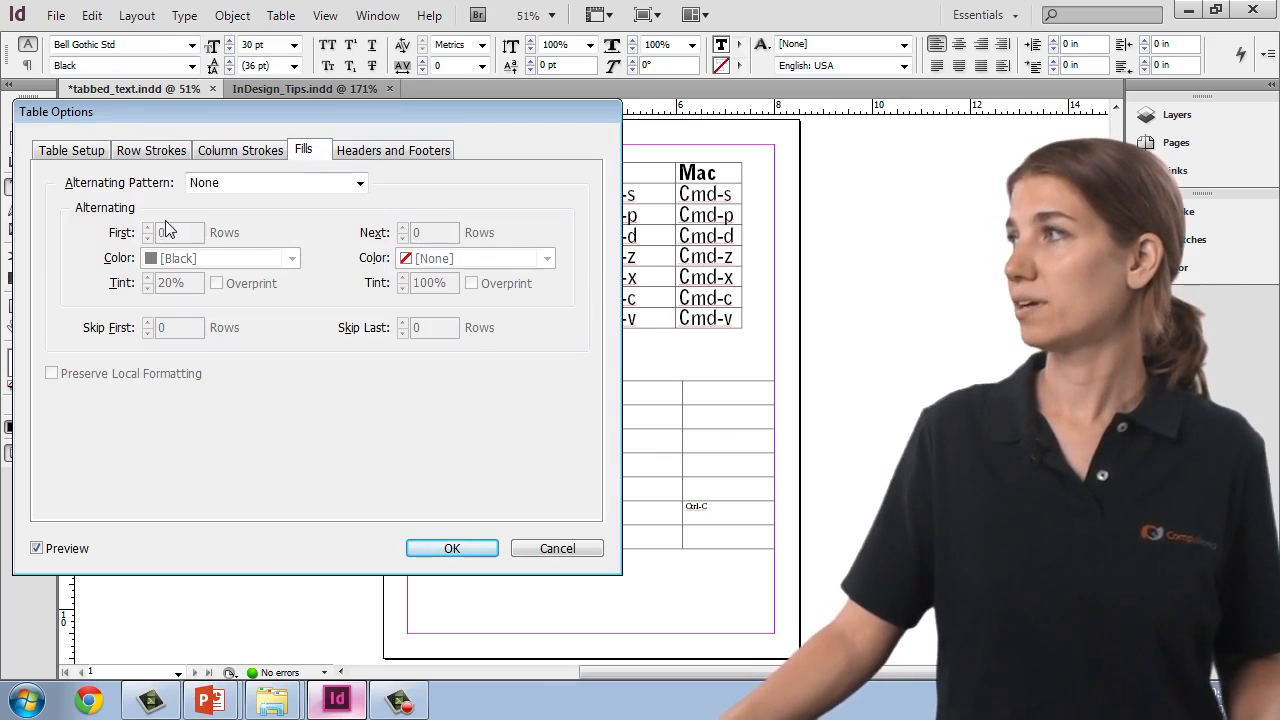
click(360, 185)
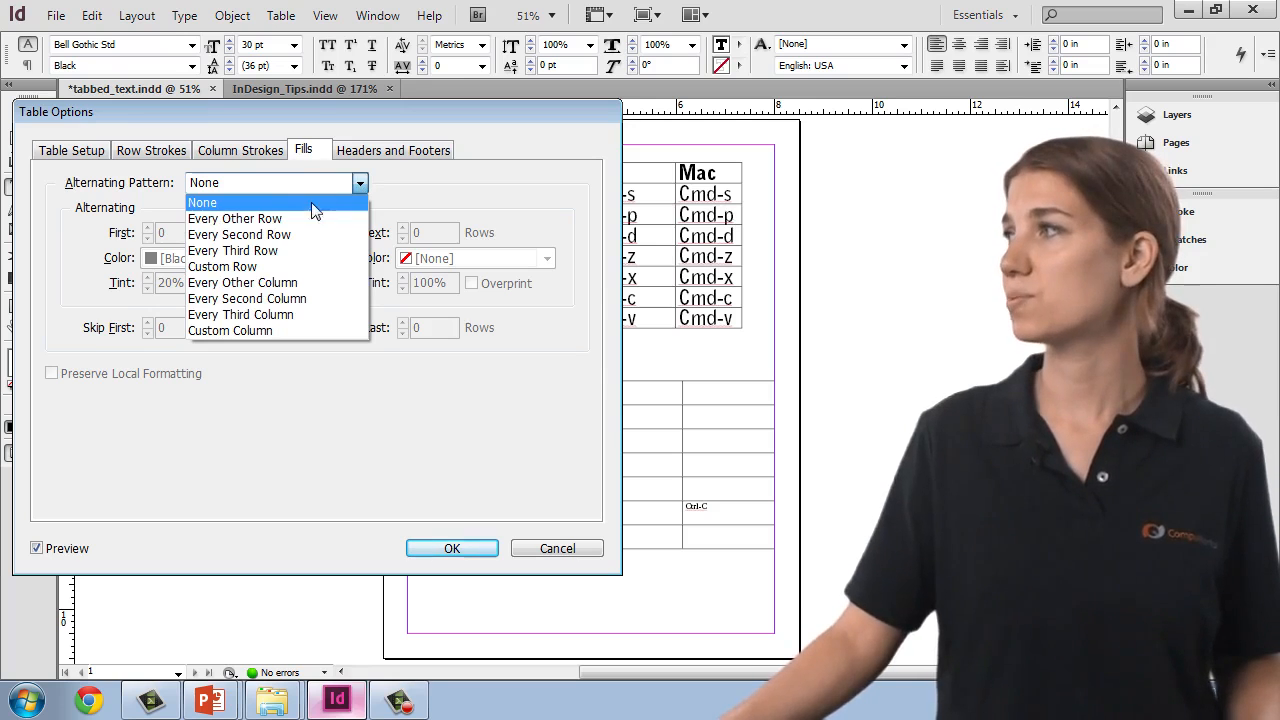
click(297, 217)
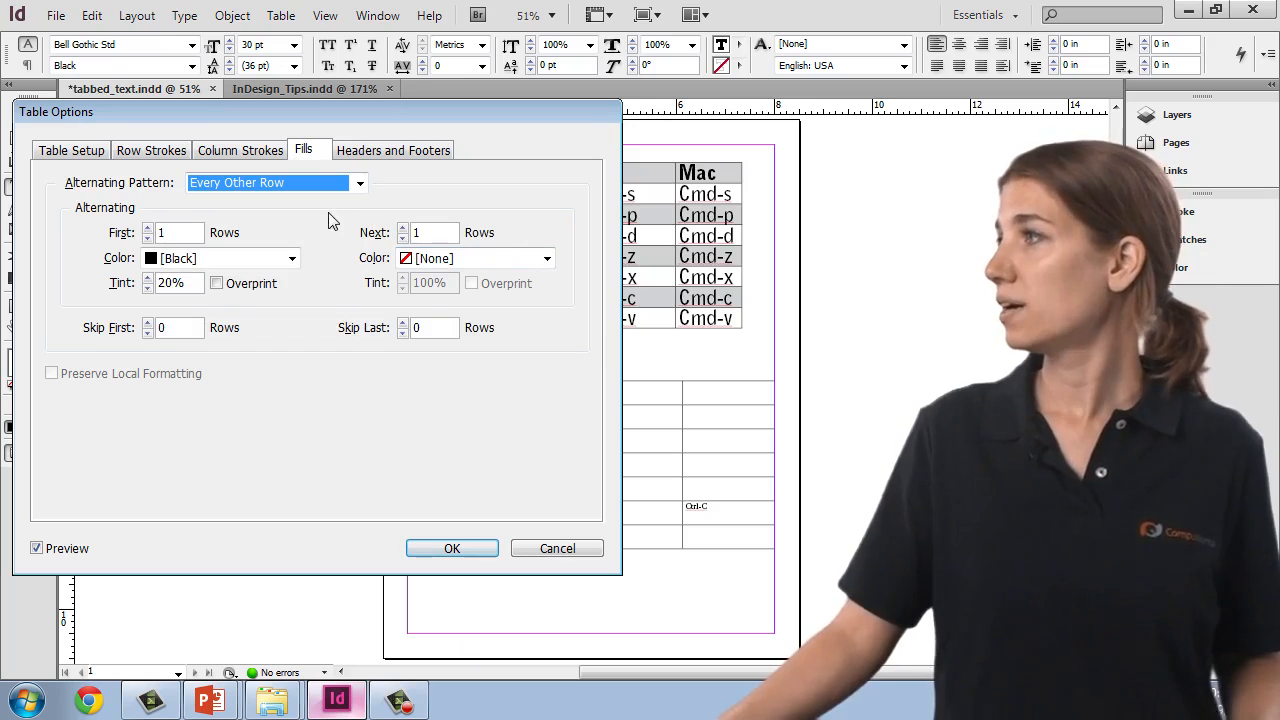
Try shading the first 2 rows in the alternating fill pattern, and restore the First value to 1 row.
double_click(156, 233)
text(2)
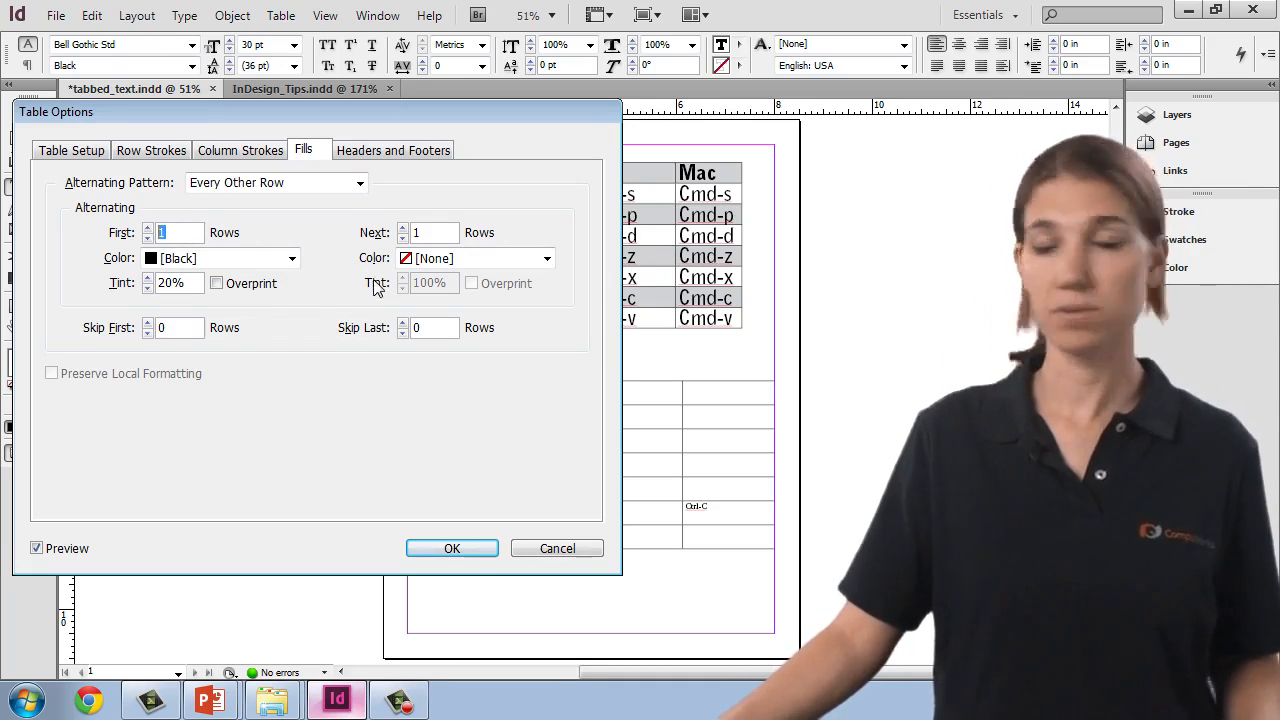
click(450, 233)
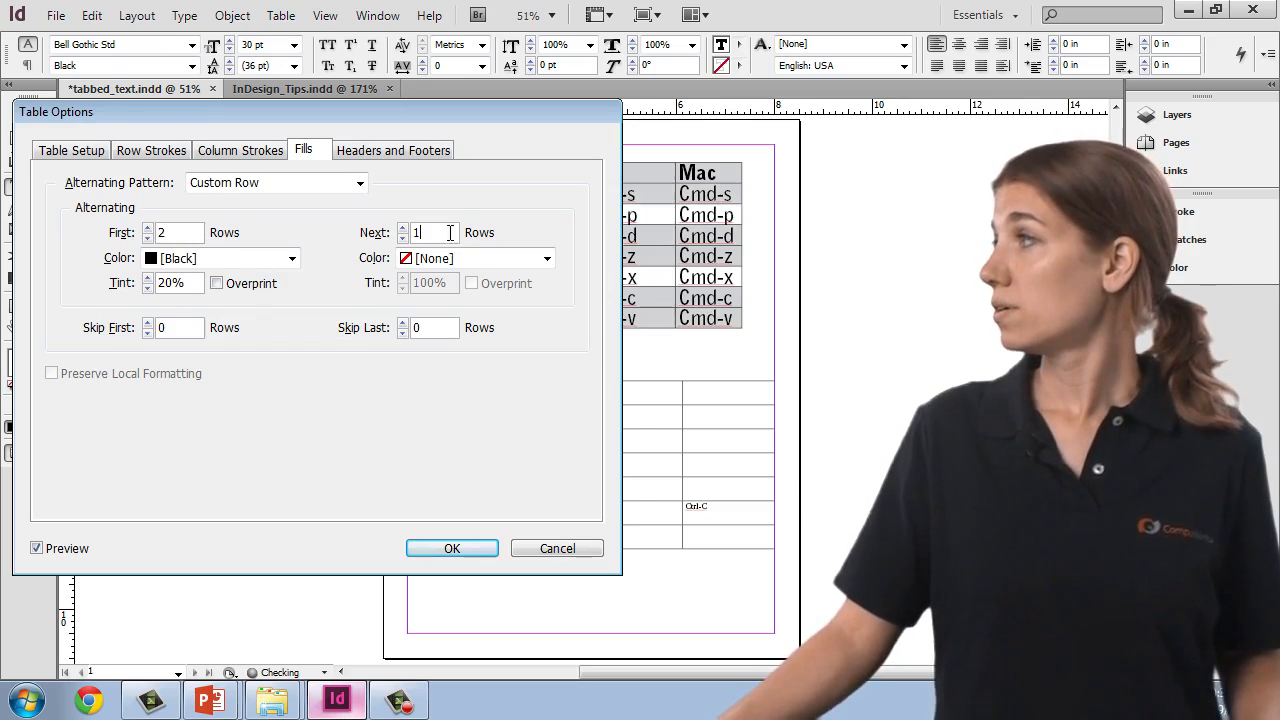
double_click(180, 234)
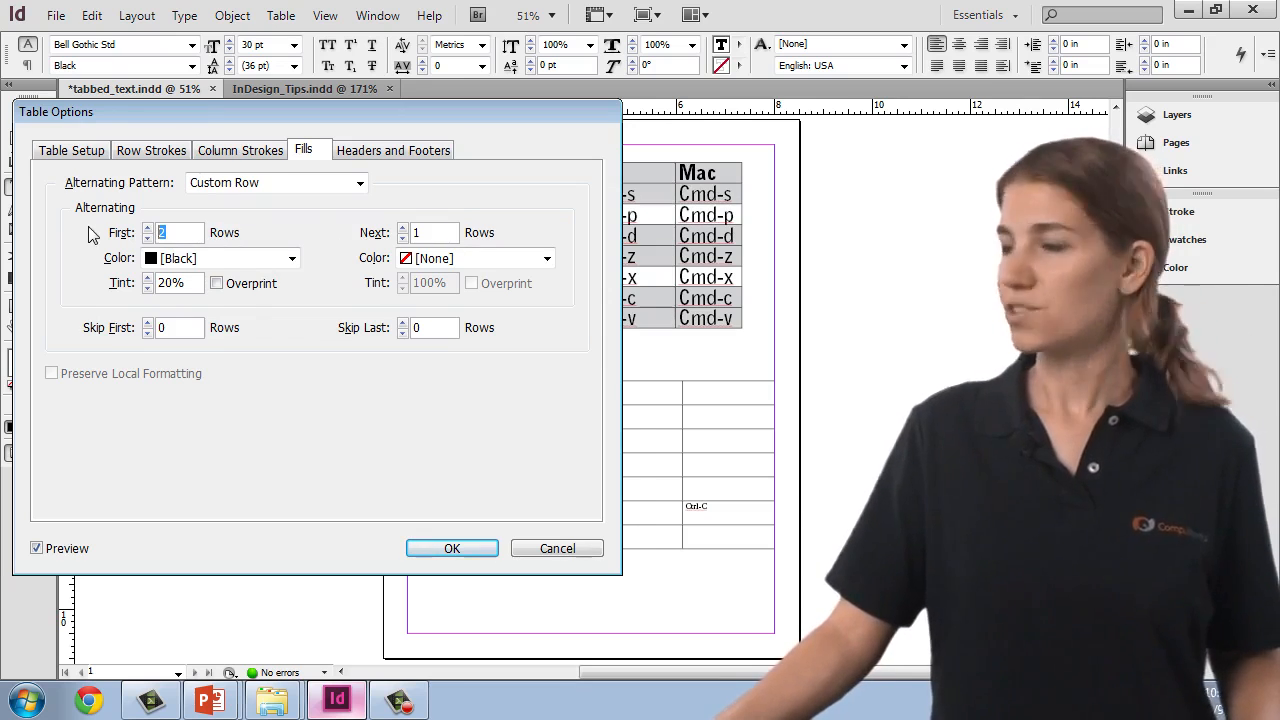
text(1)
click(434, 232)
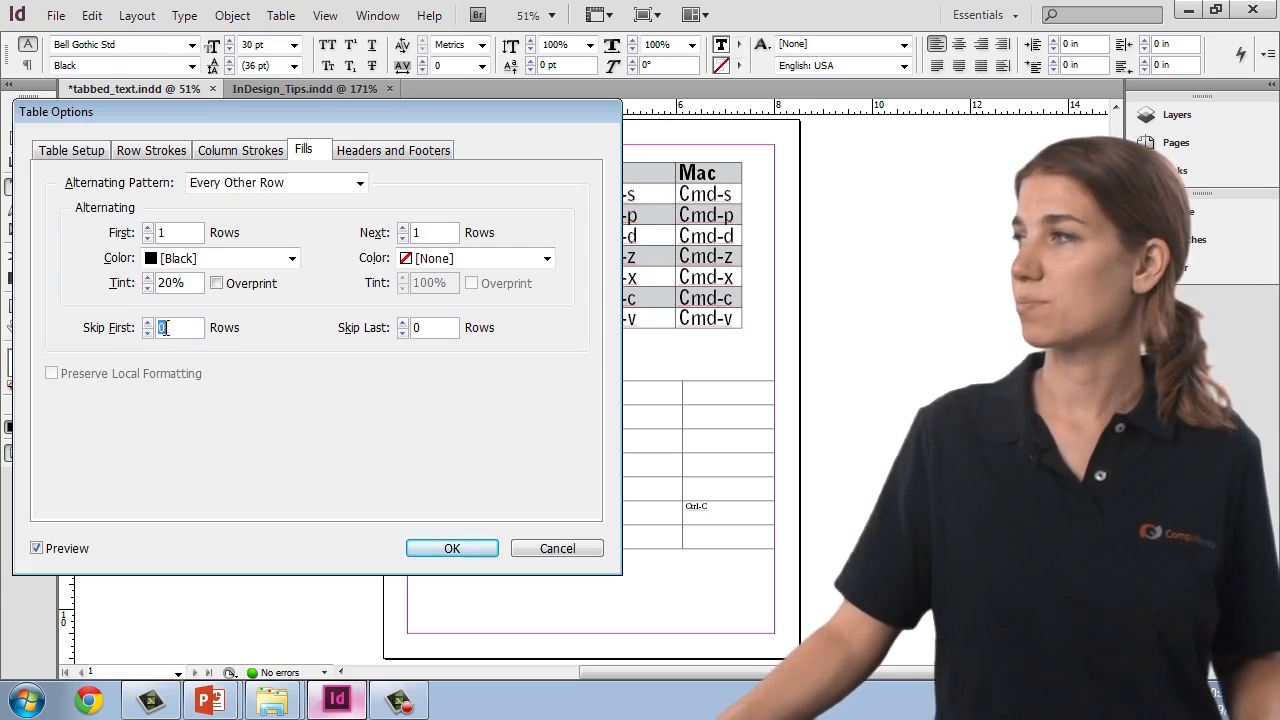
Skip the first 1 row in the alternating fill and apply the table options.
text(1)
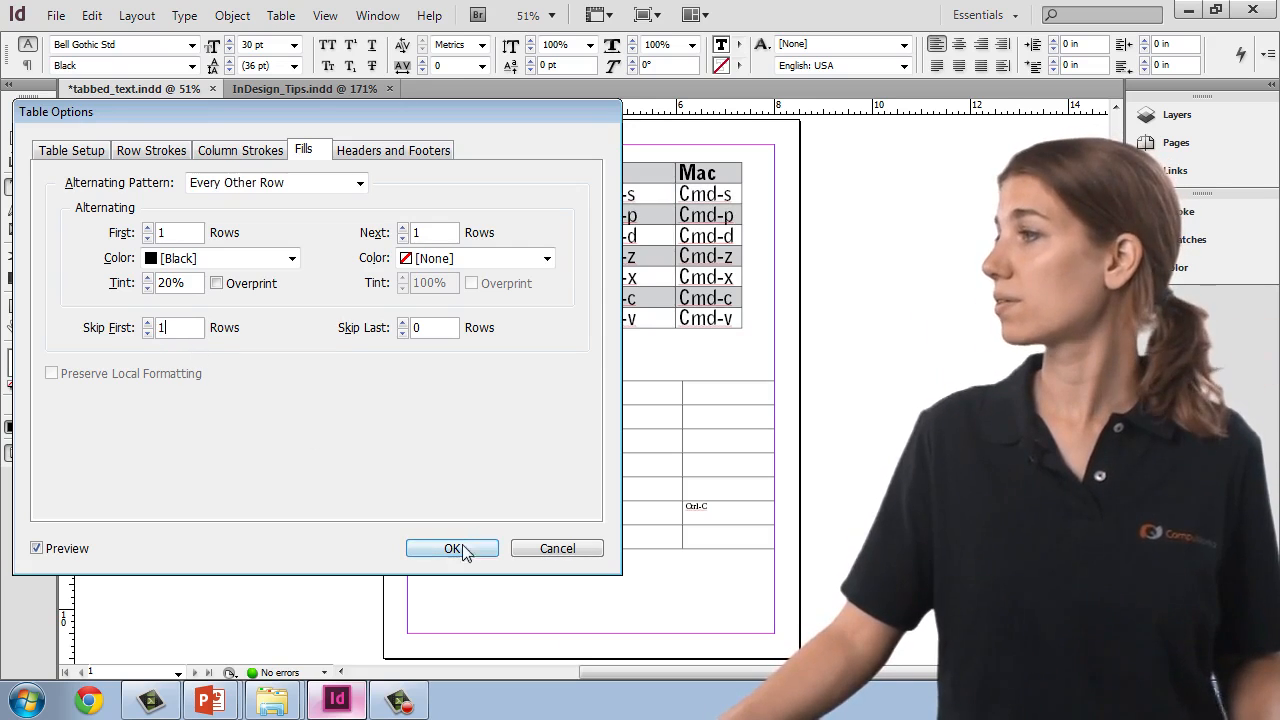
click(436, 336)
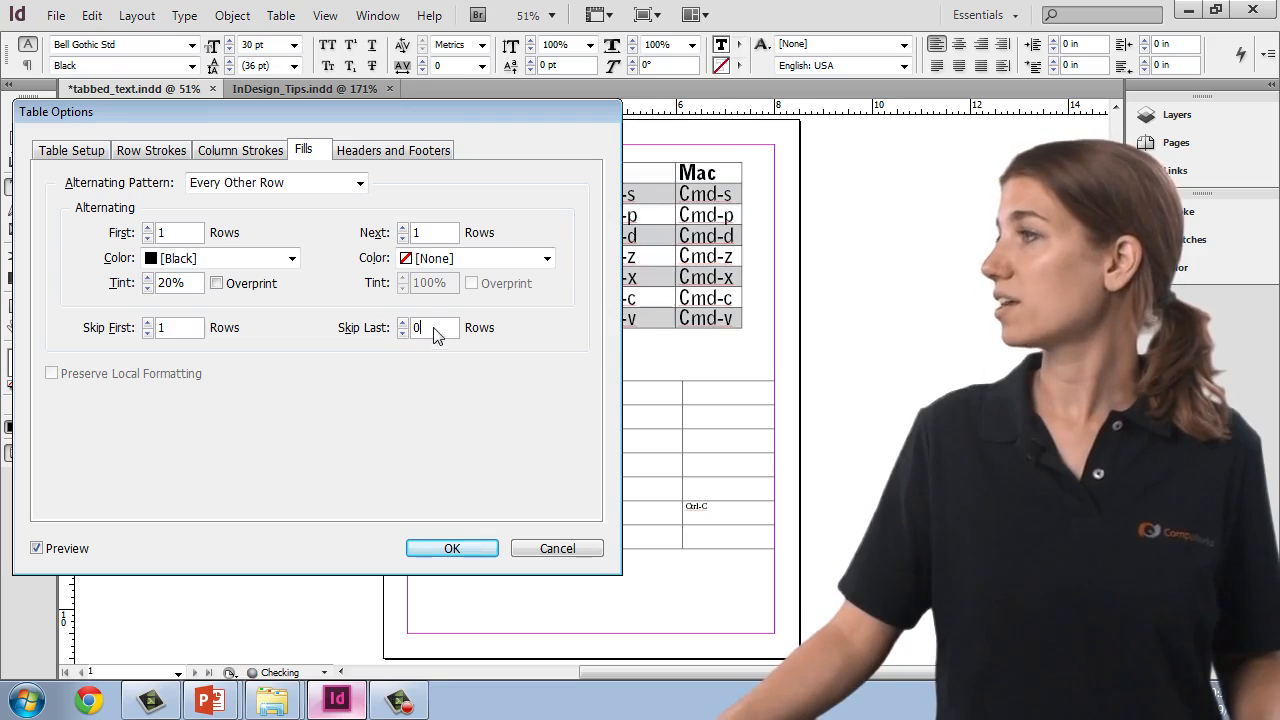
click(455, 548)
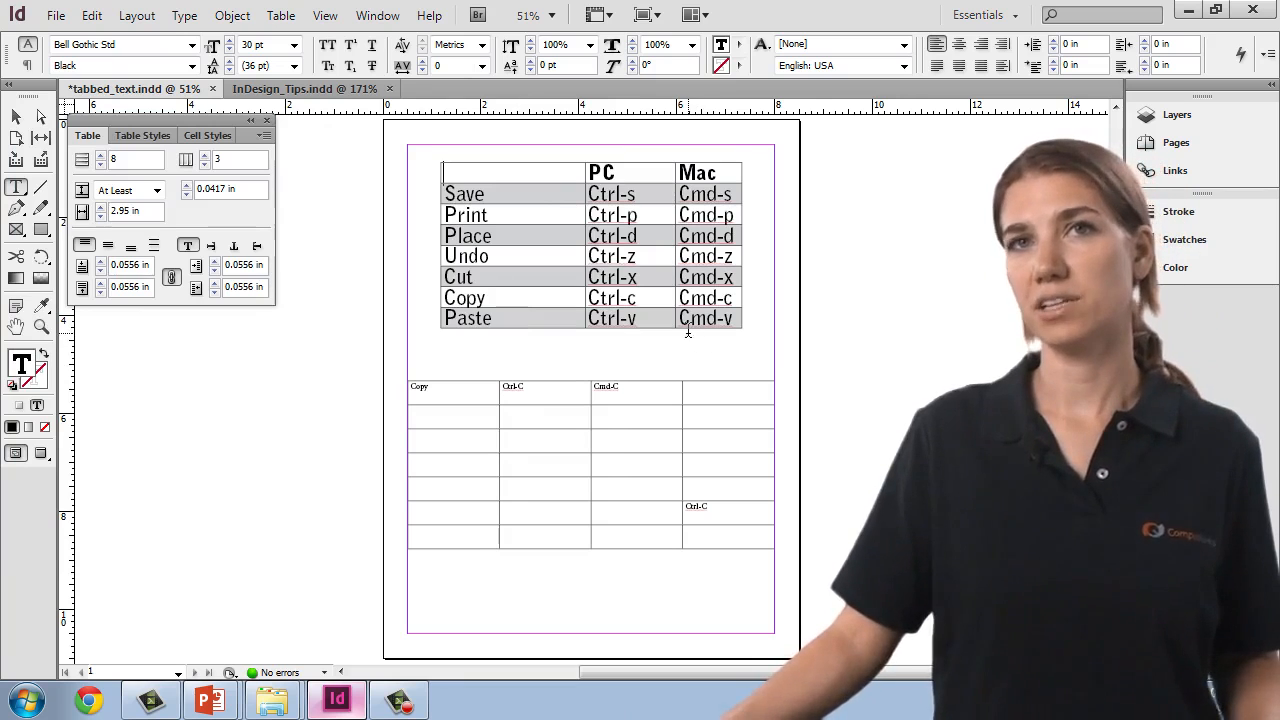
Review the table's alternating row stroke patterns and its header and footer settings.
click(280, 15)
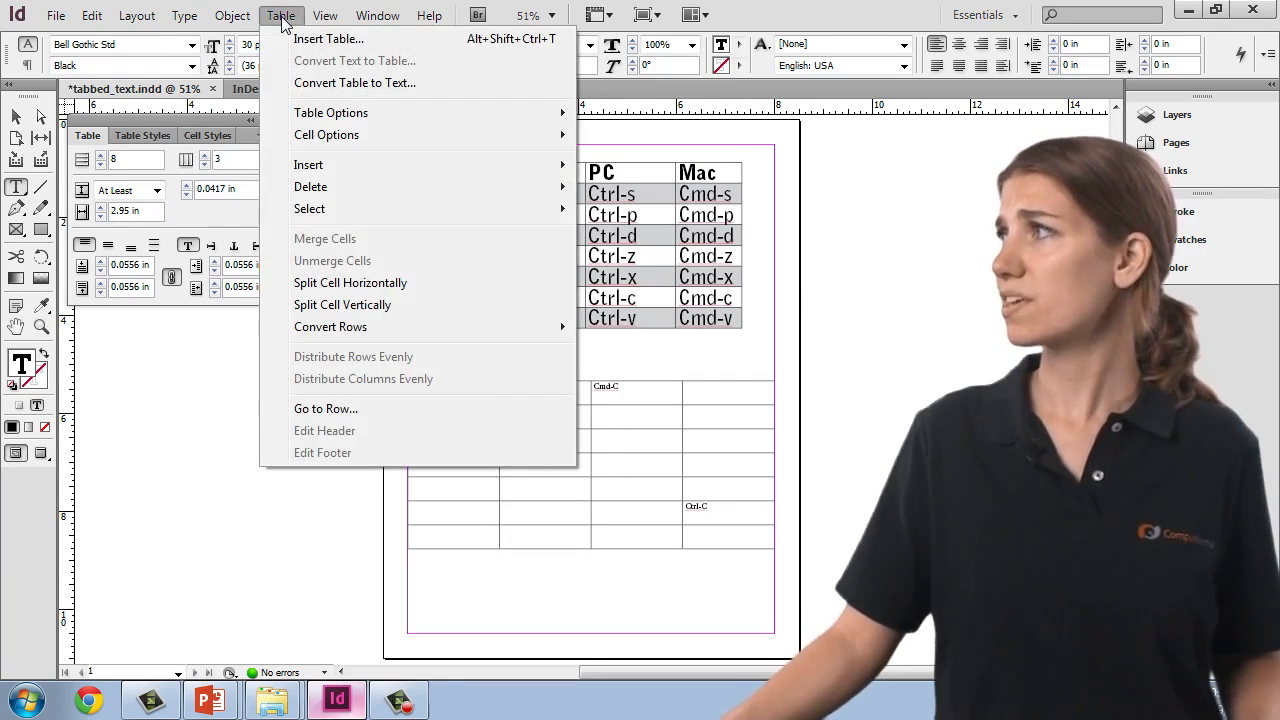
mouse_move(300, 115)
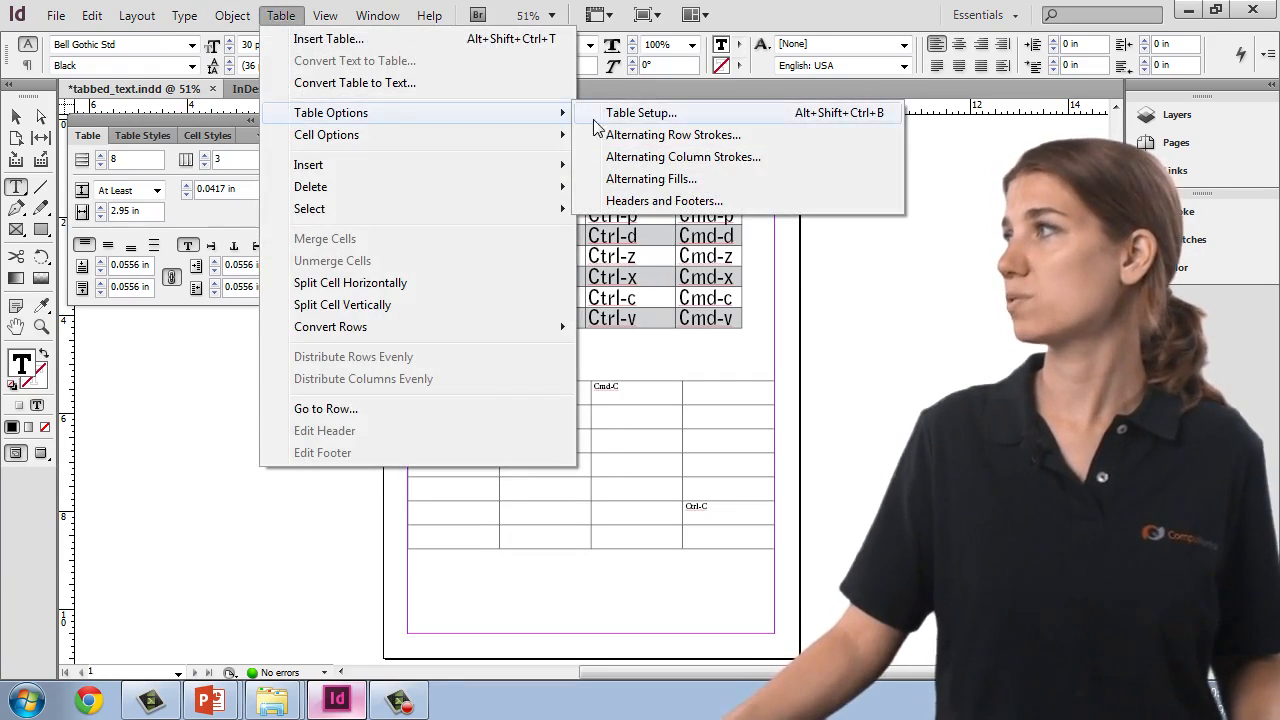
click(645, 120)
click(143, 152)
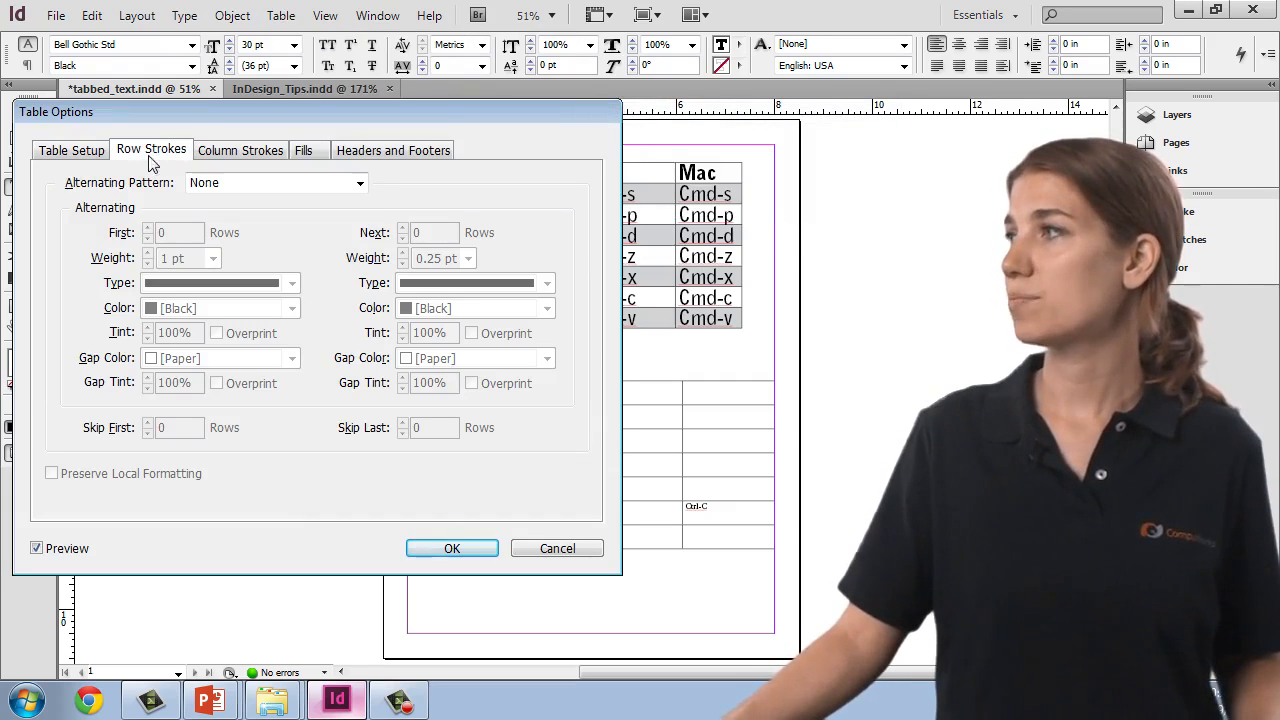
click(359, 184)
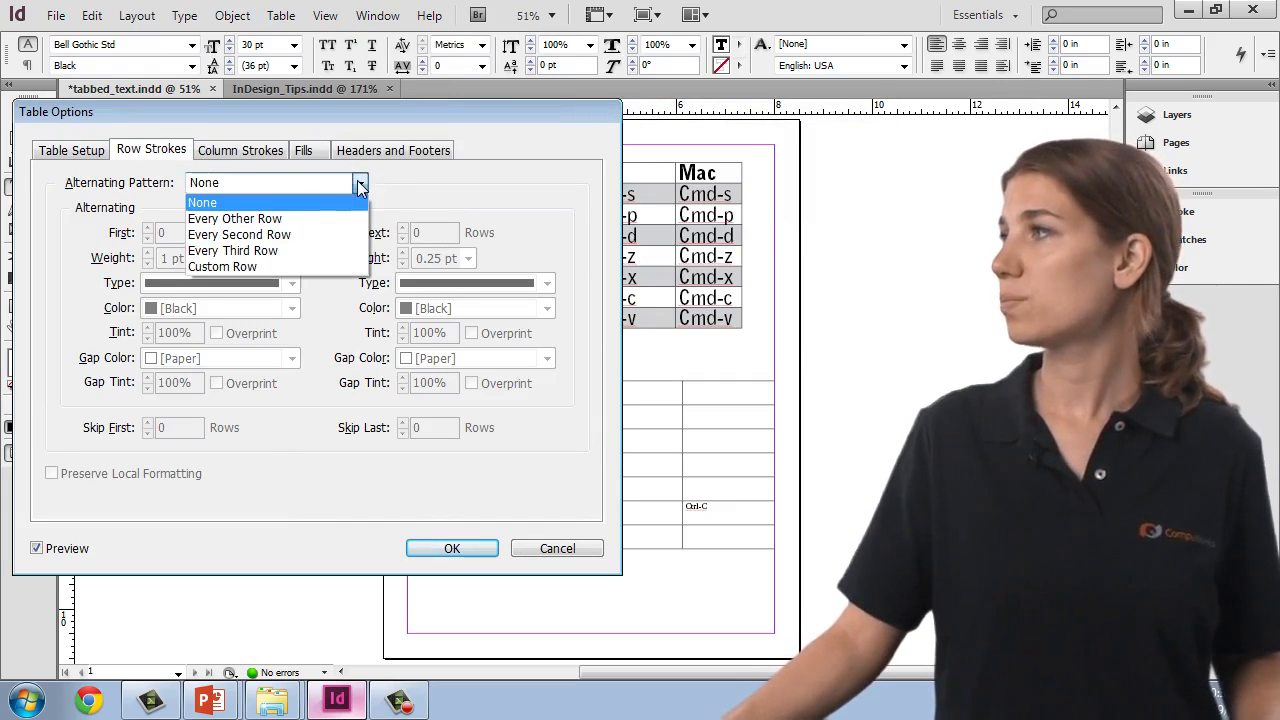
click(251, 150)
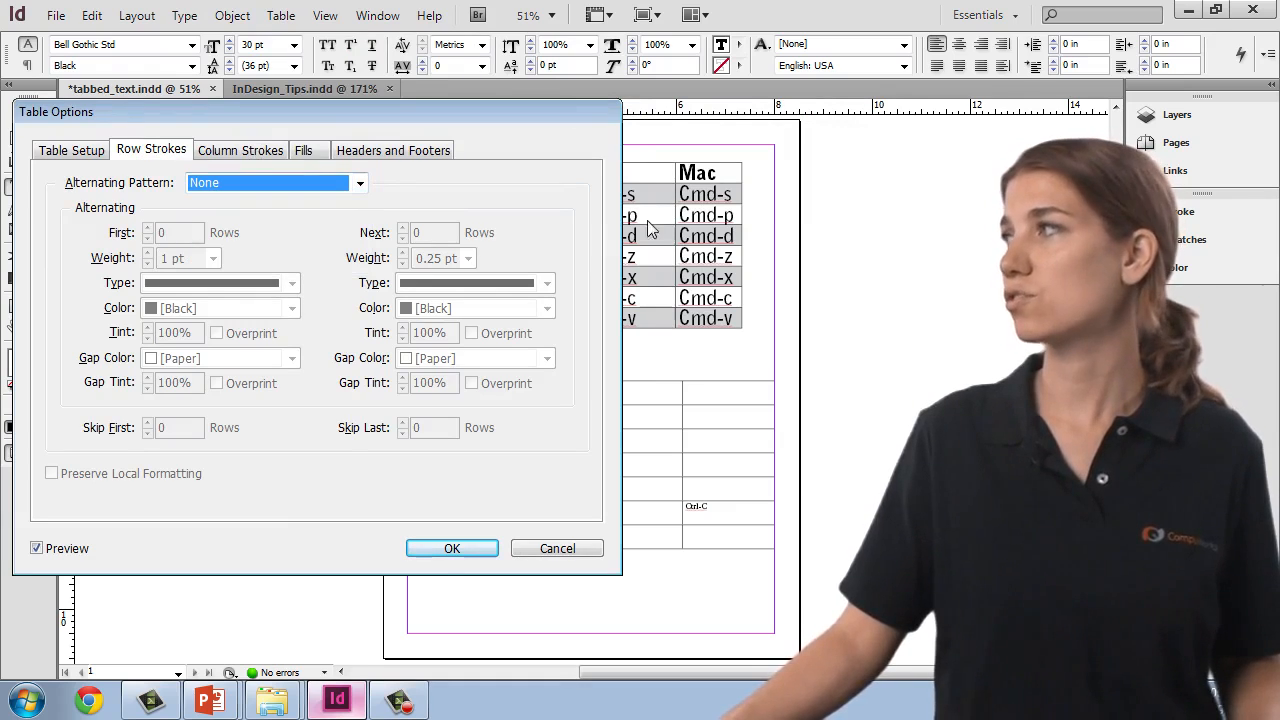
click(398, 156)
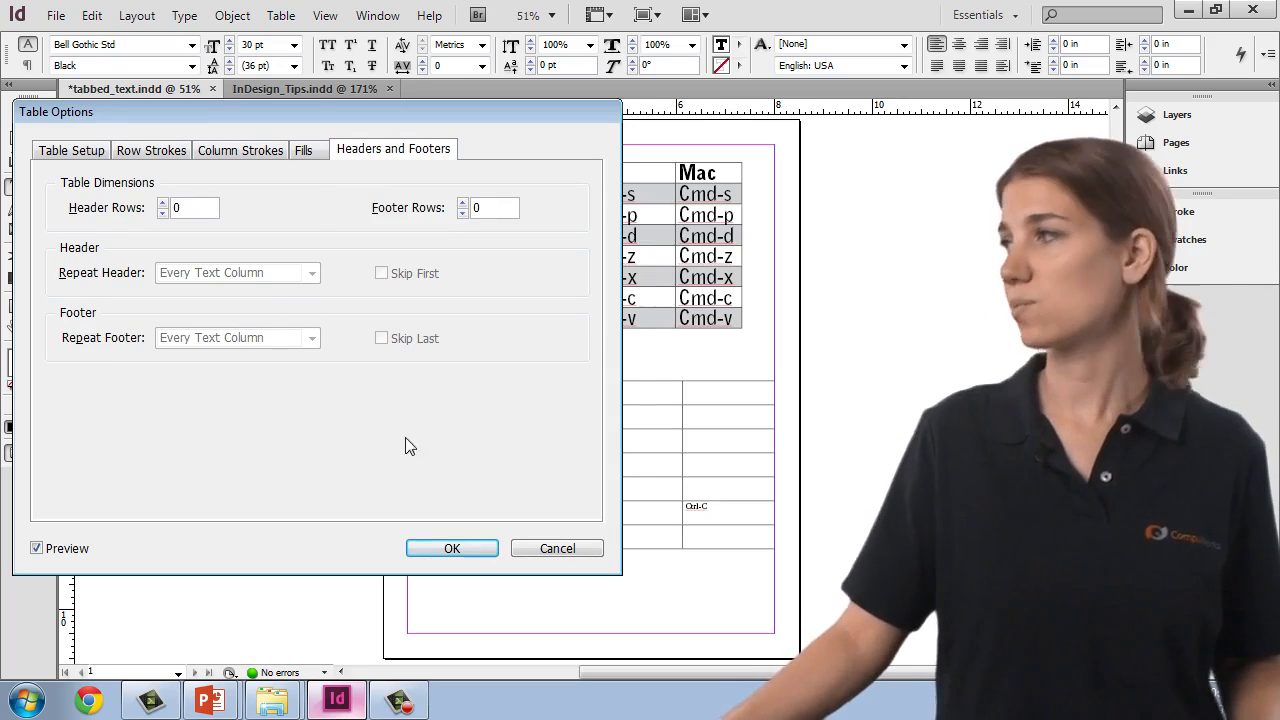
click(451, 548)
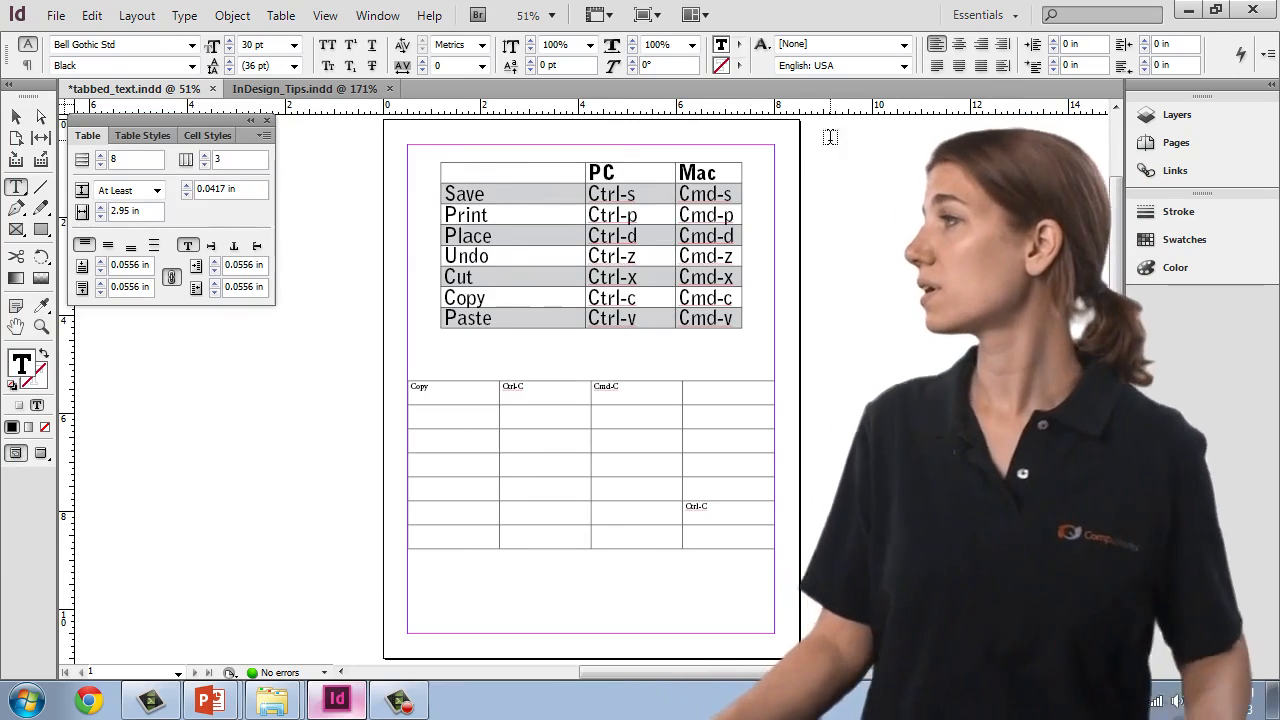
Add a line break in the Paste row's Mac cell to demonstrate overset text, and inspect the cell's overset marker.
click(735, 319)
key(Return)
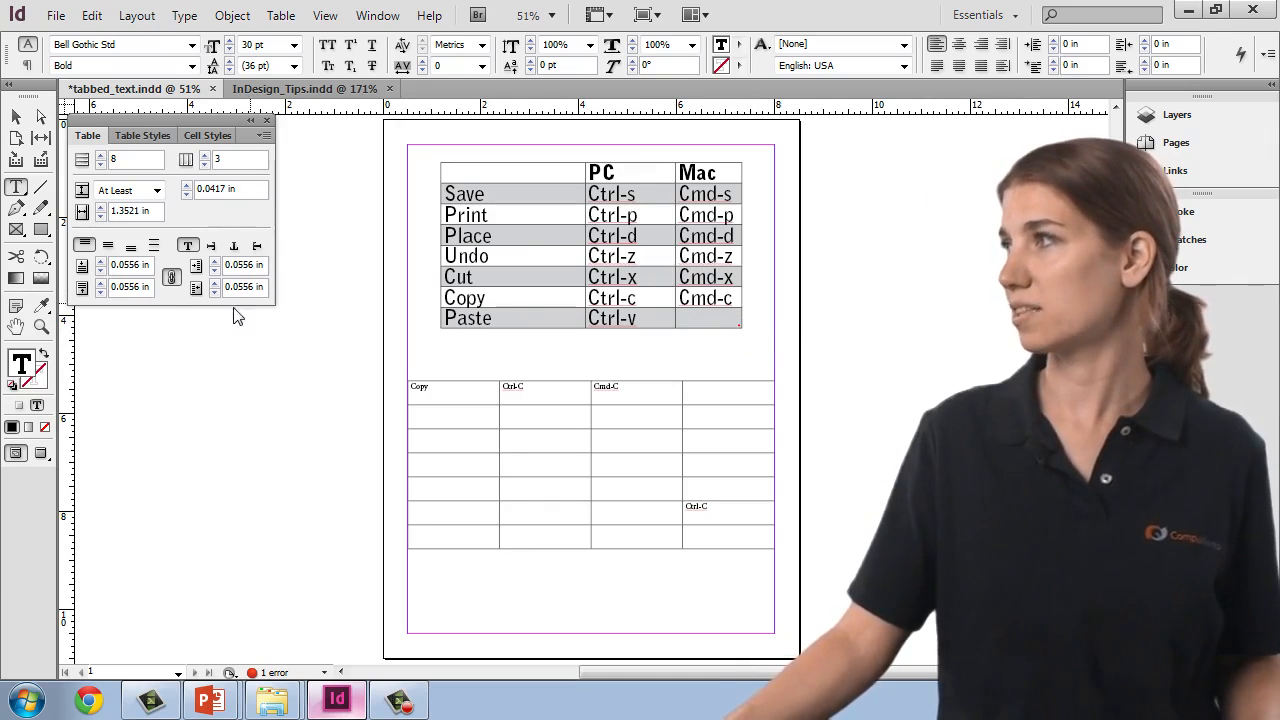
click(41, 326)
drag(757, 297, 650, 355)
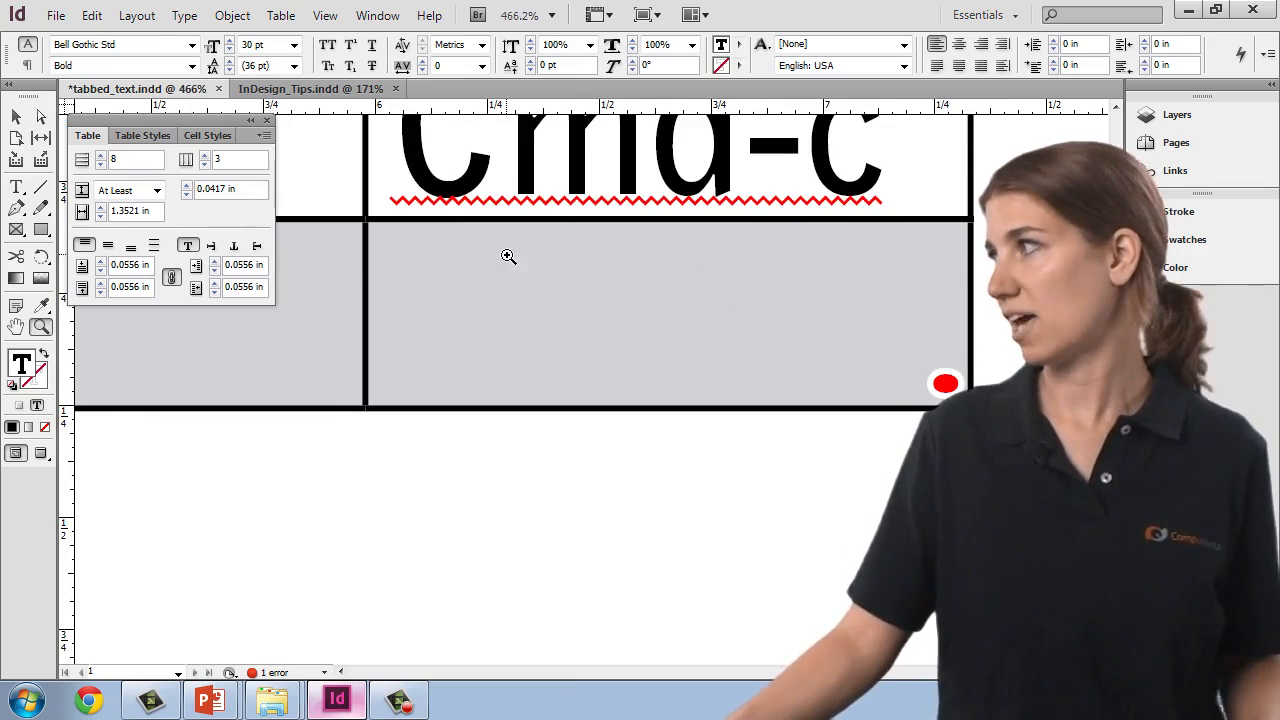
key(t)
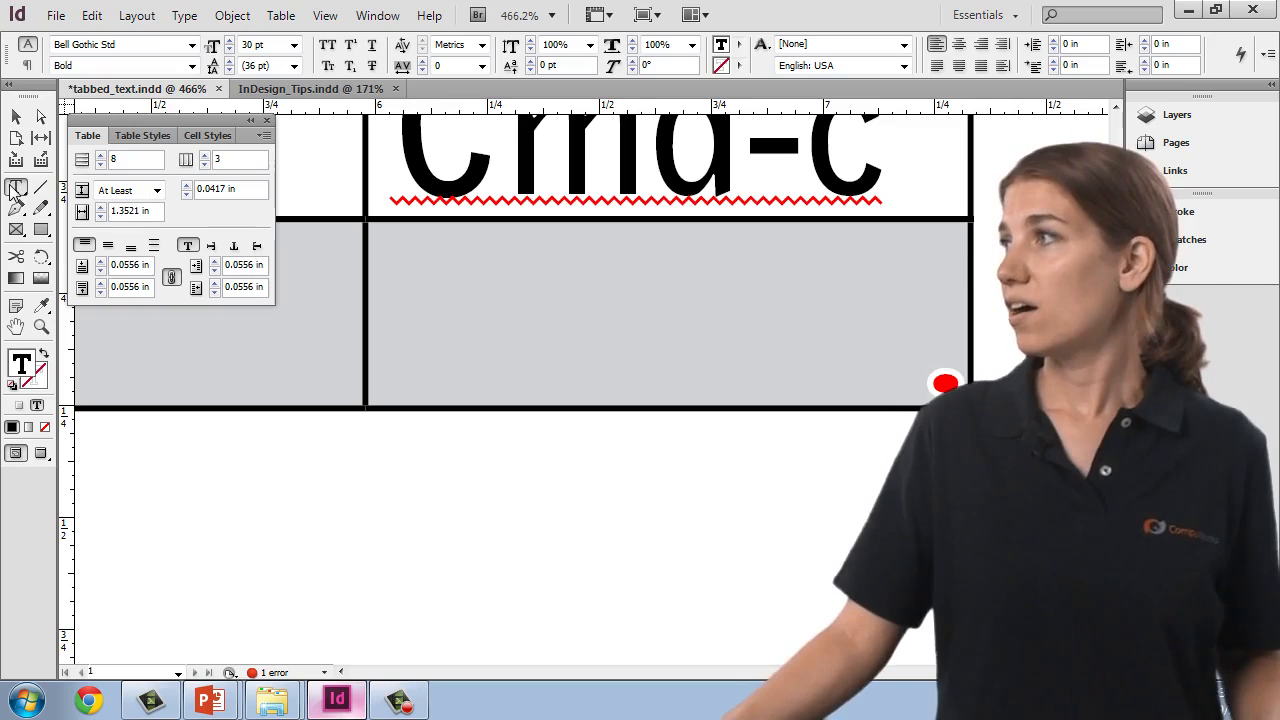
click(16, 116)
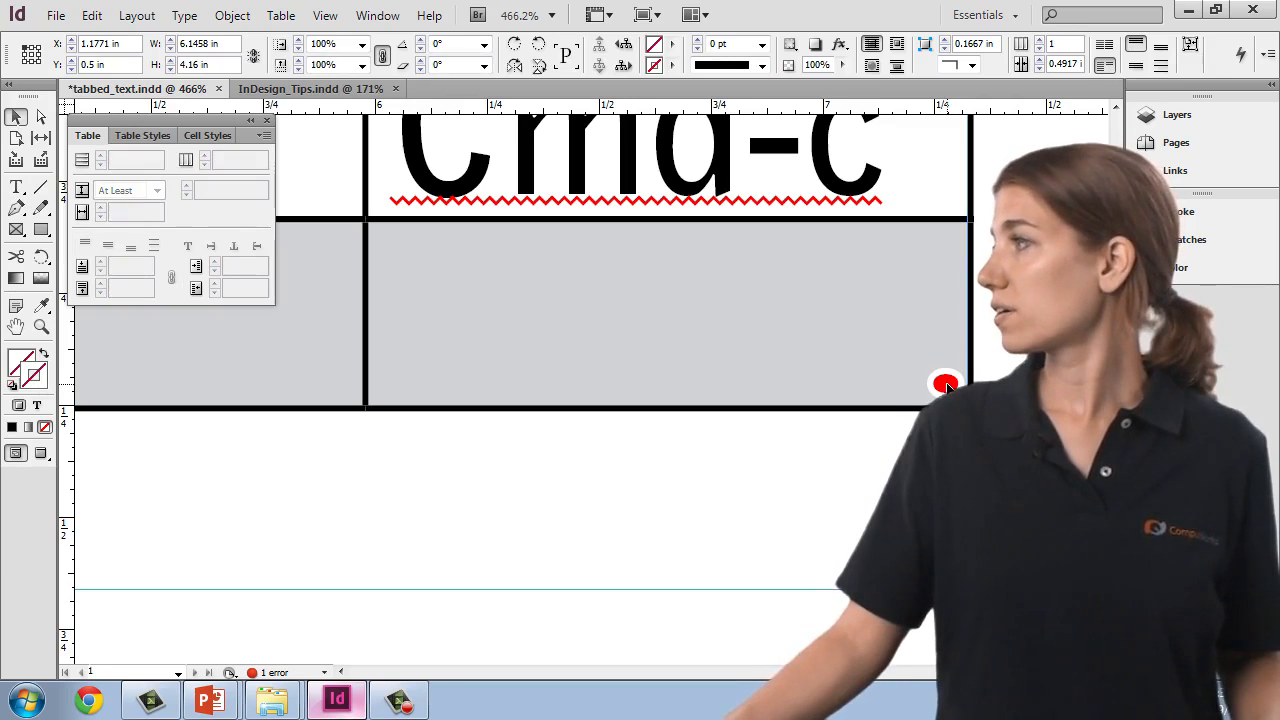
Clear the overset content from the Paste row's Mac cell and retype "Cmd-v" there.
click(16, 188)
click(521, 287)
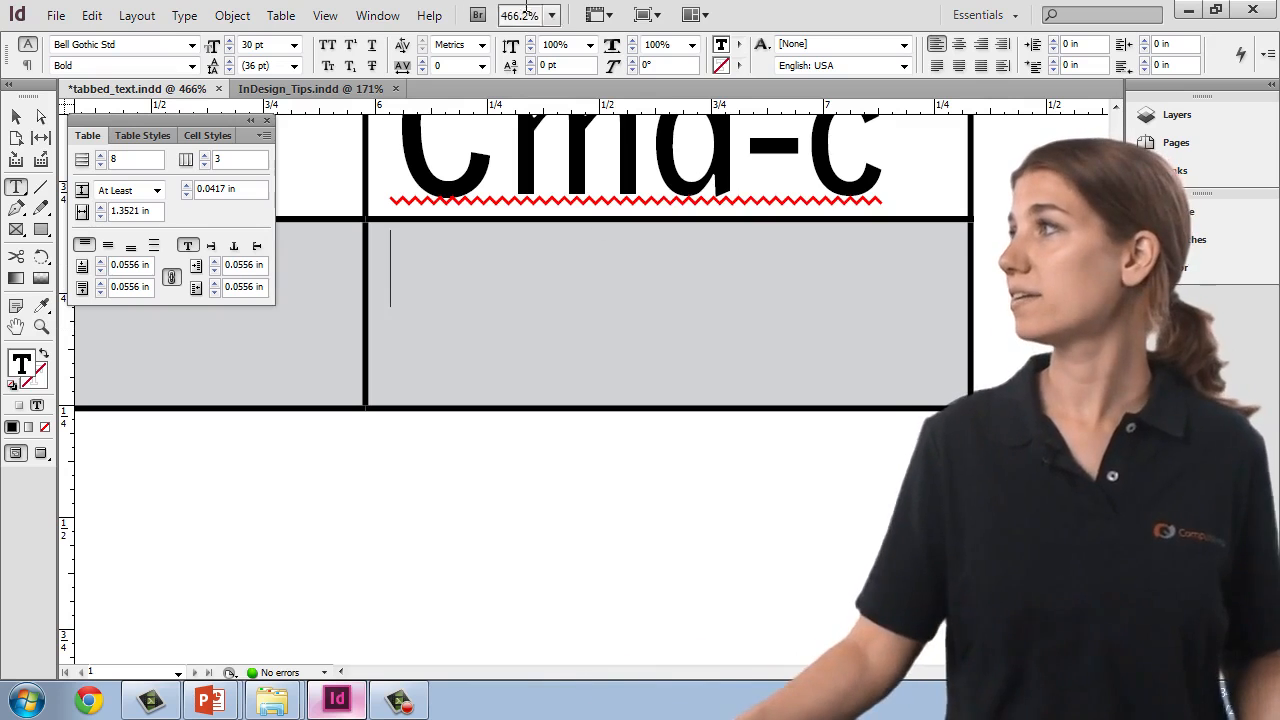
click(330, 18)
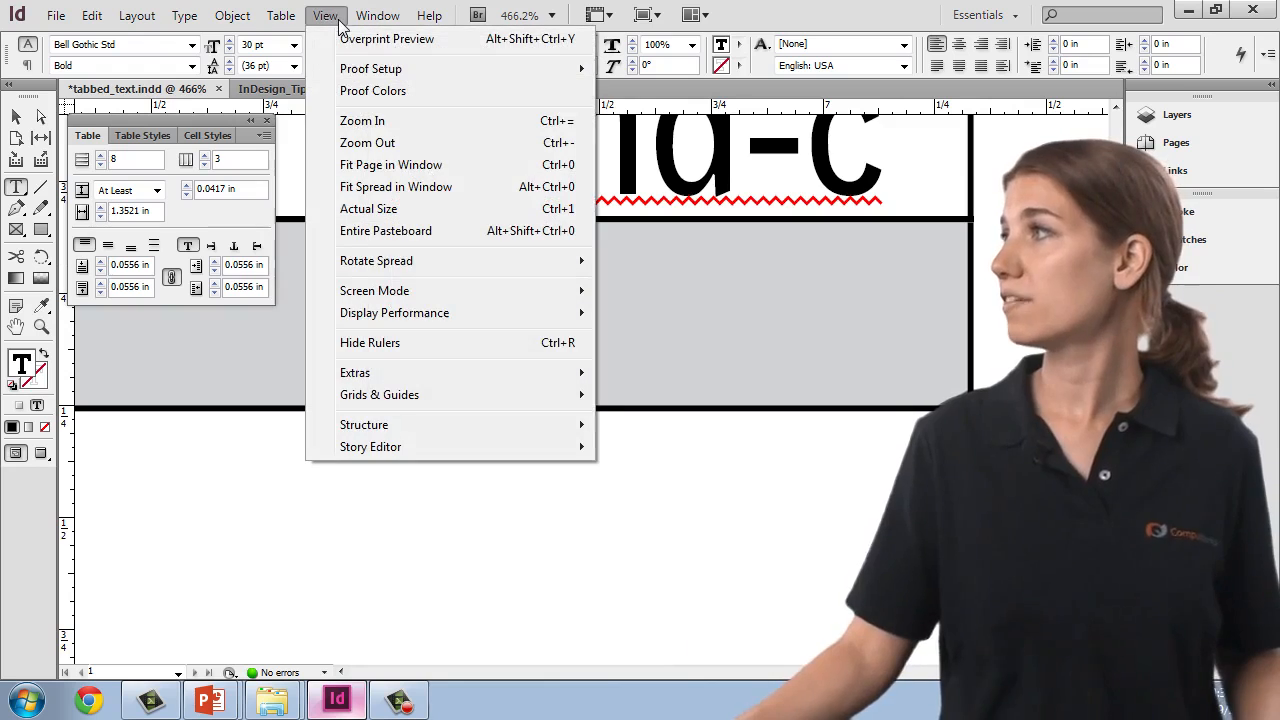
click(388, 164)
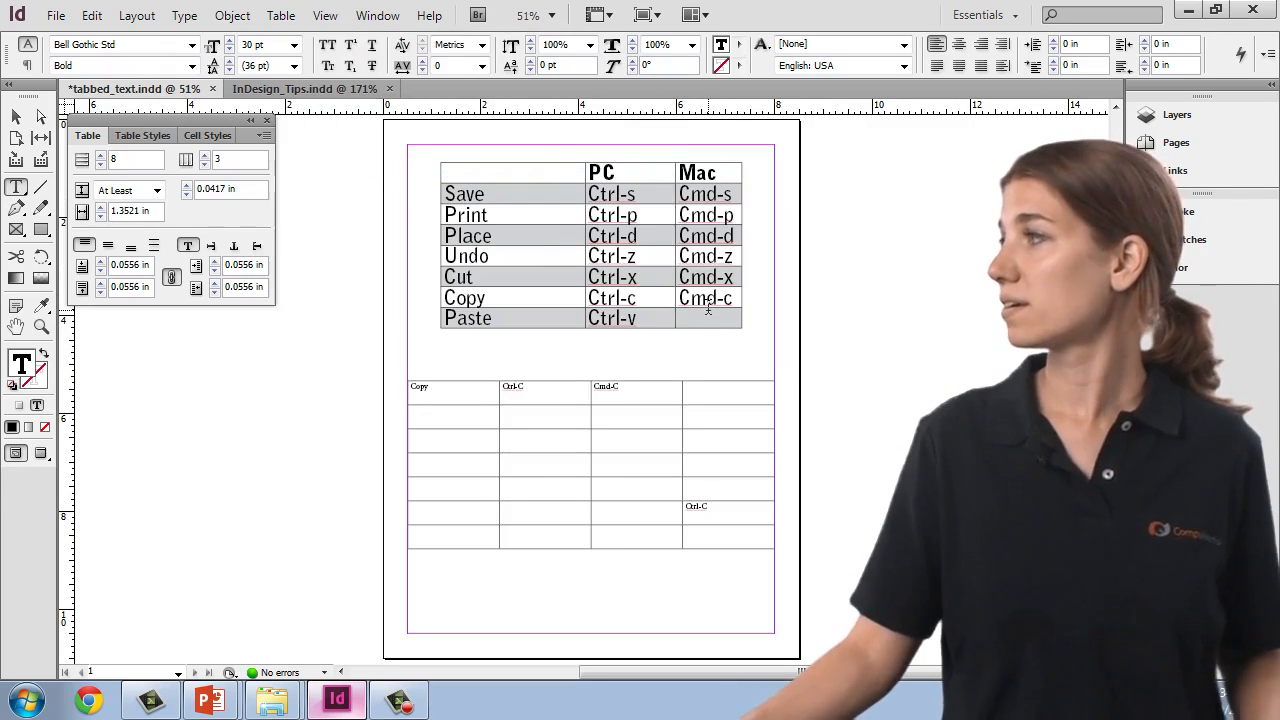
text(C)
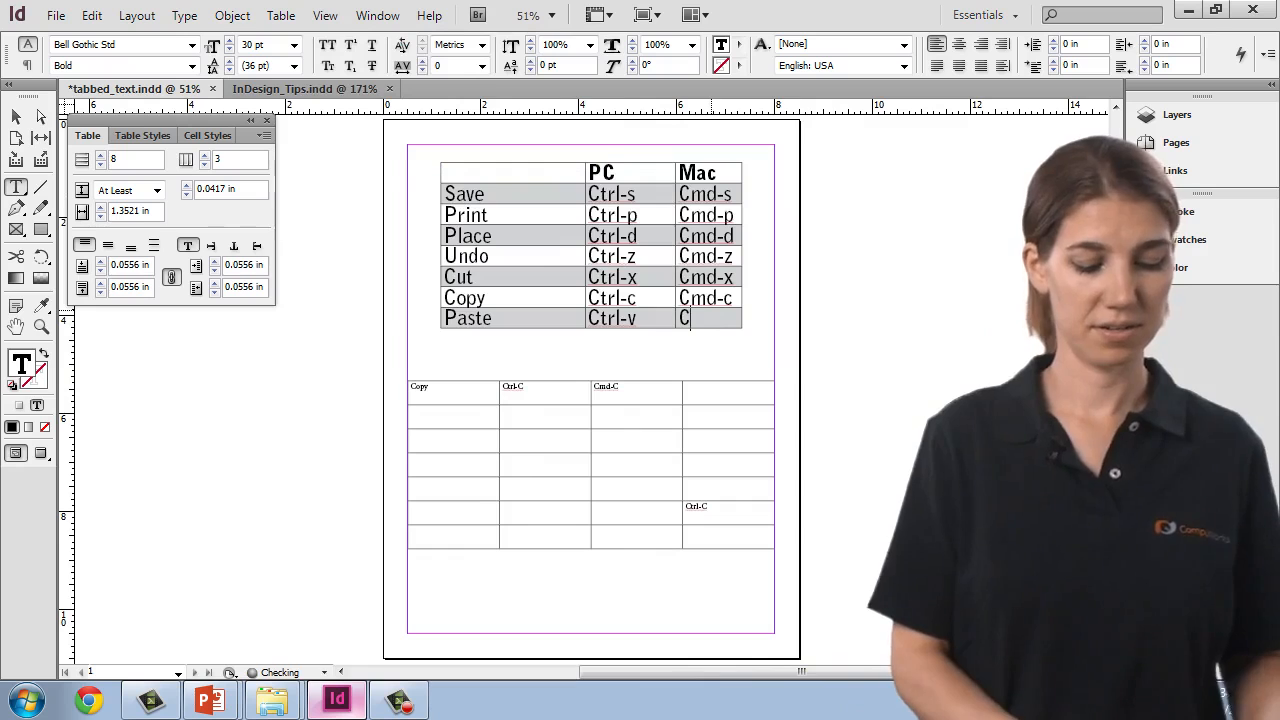
text(md-)
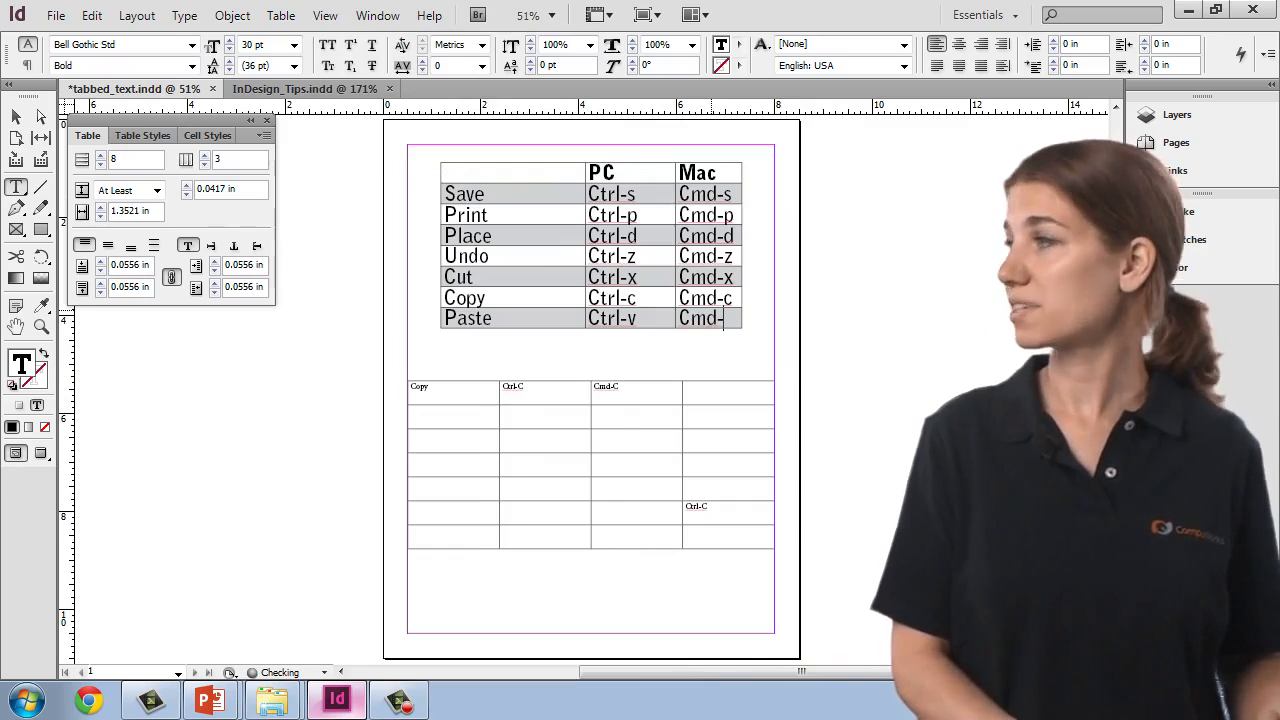
text(v)
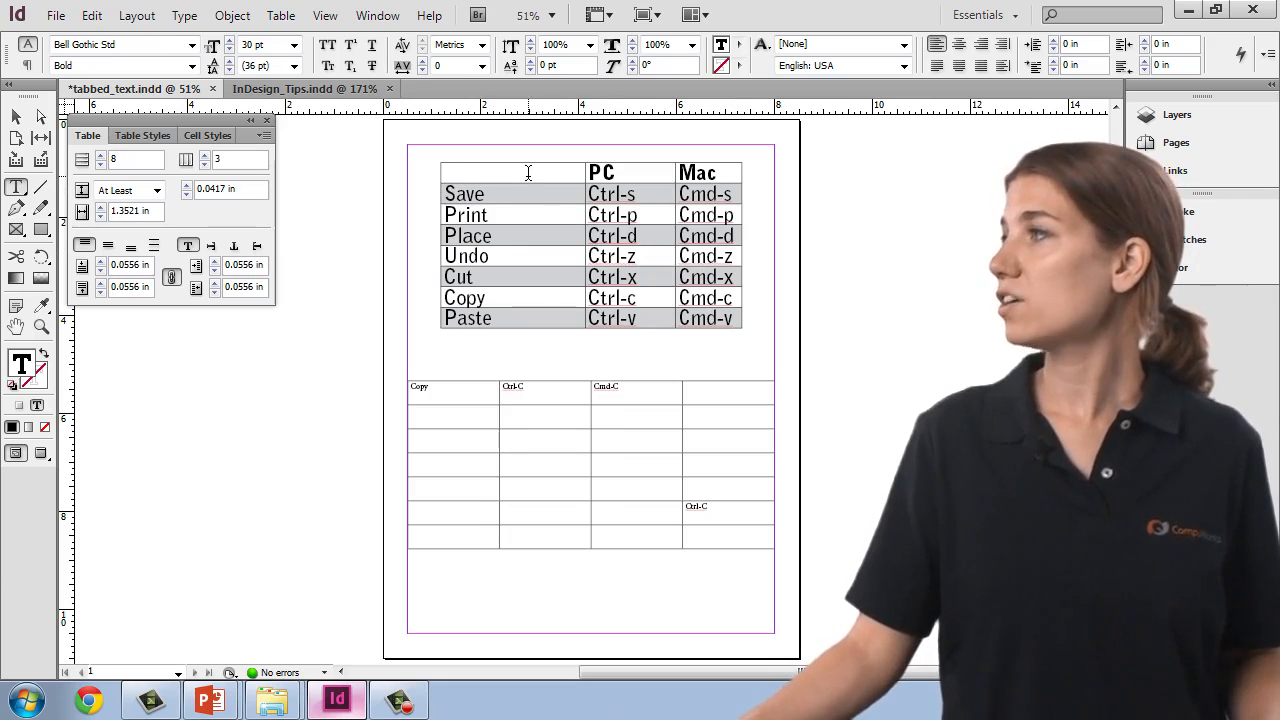
Center the text vertically in all cells of the shortcuts table.
drag(591, 172, 727, 314)
drag(449, 168, 728, 318)
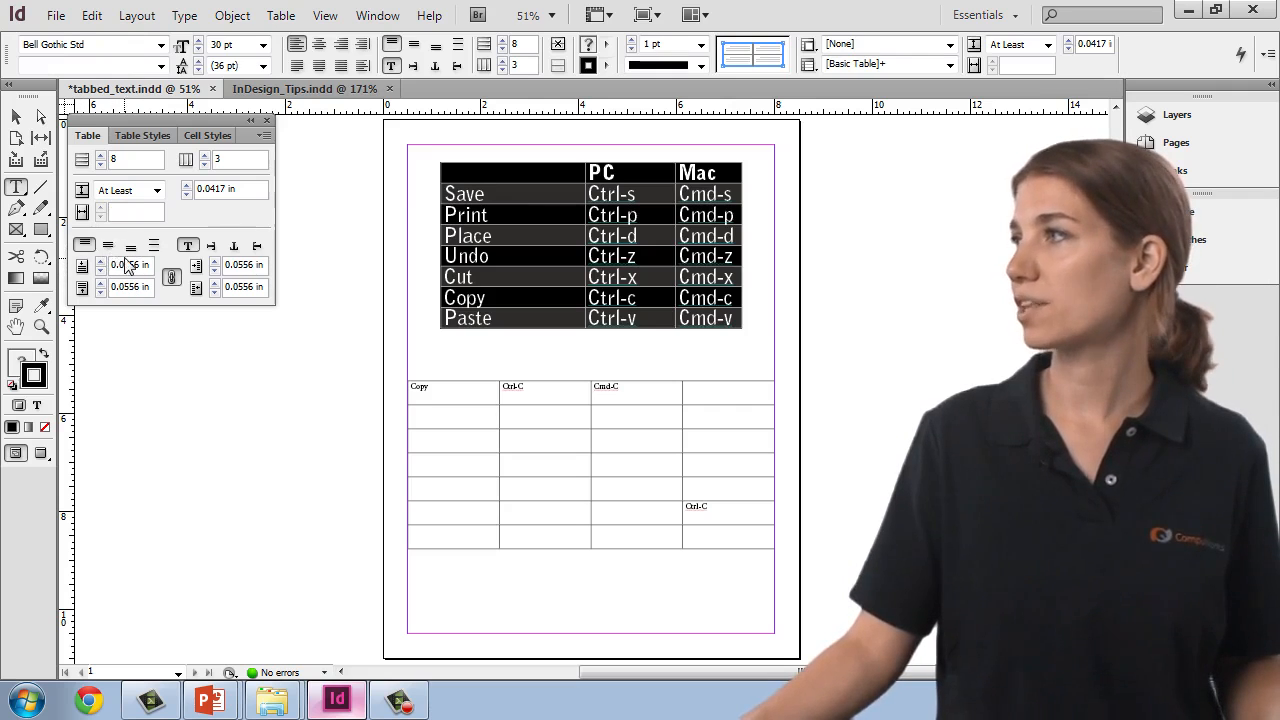
click(108, 246)
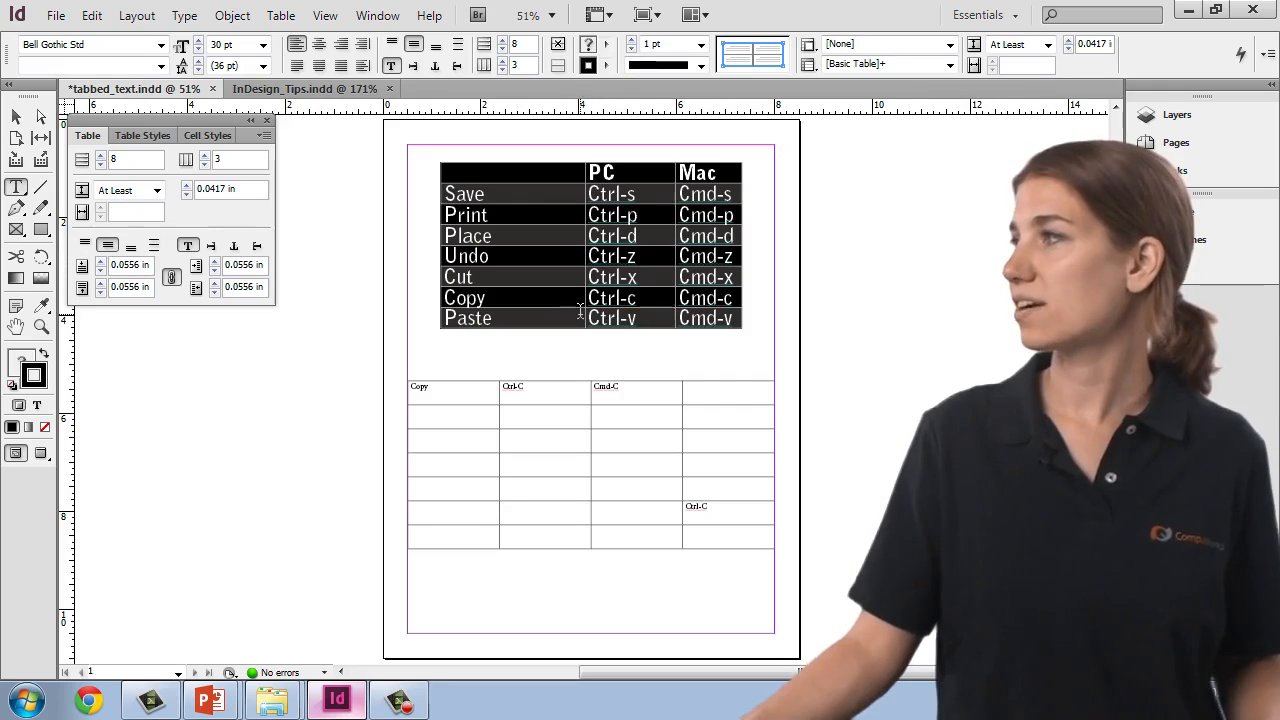
Stretch the shortcuts table down to the bottom of its text frame, enlarging all rows proportionally.
click(22, 118)
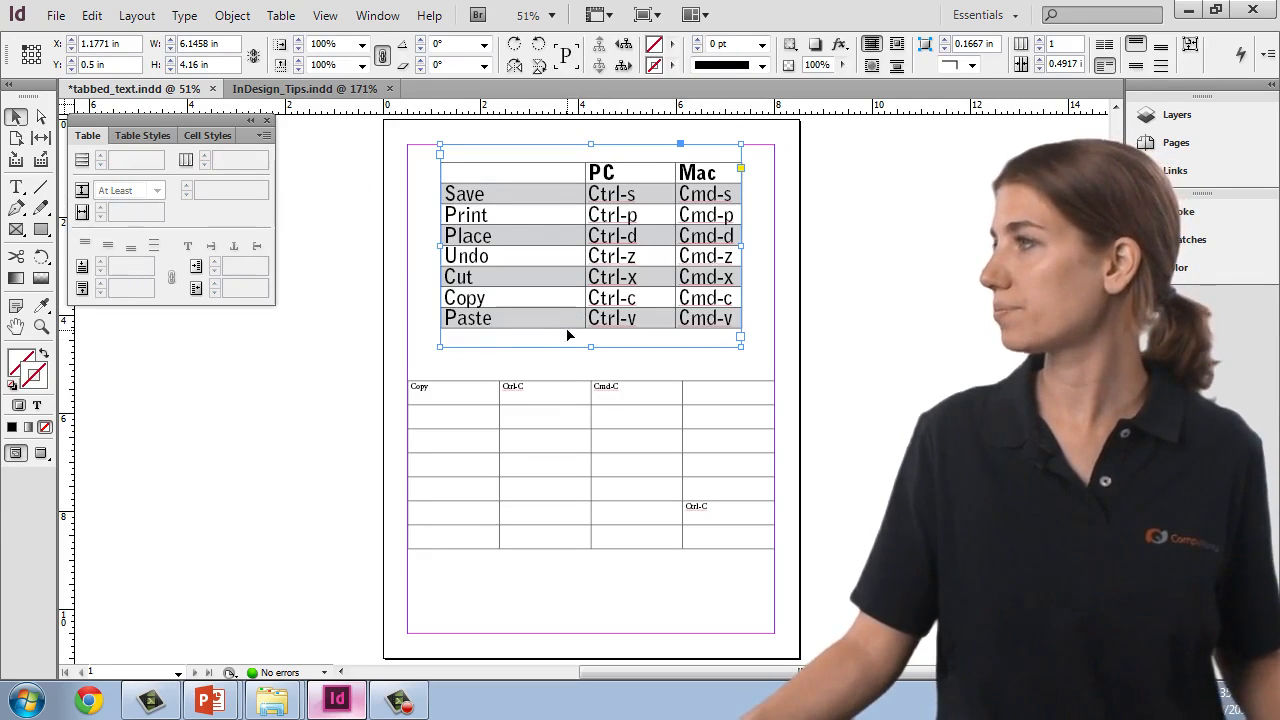
click(18, 187)
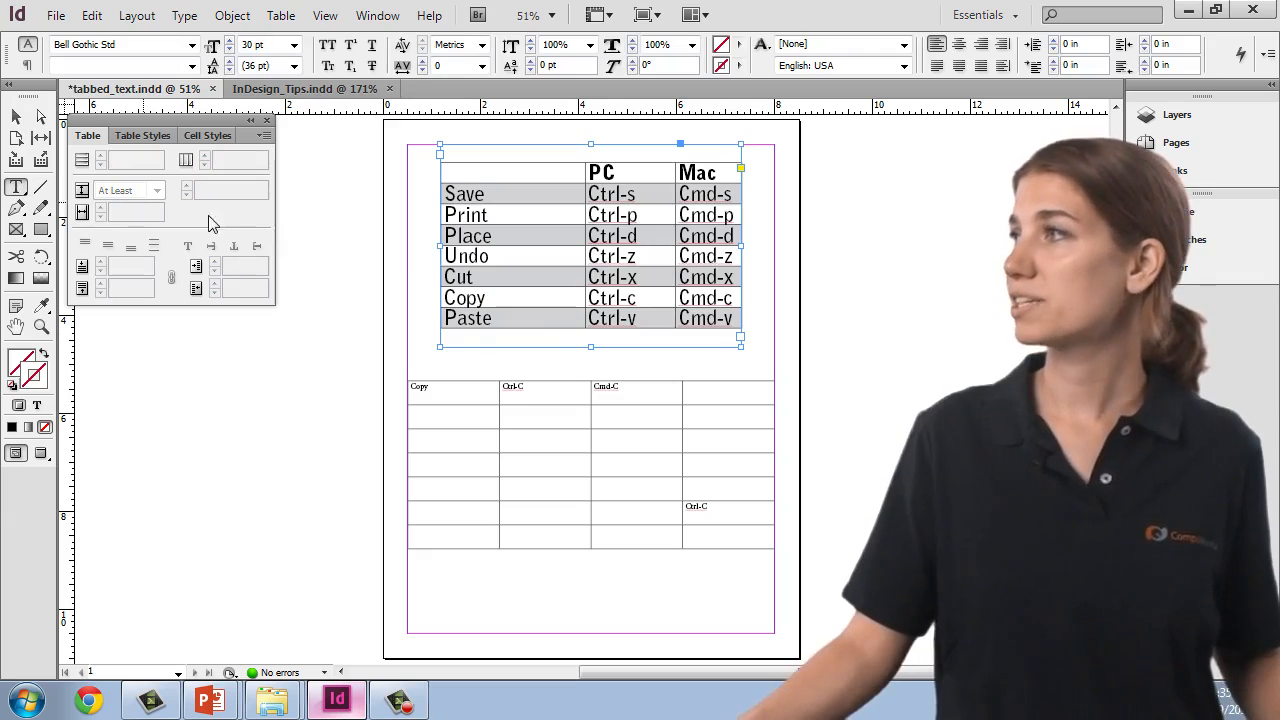
click(547, 300)
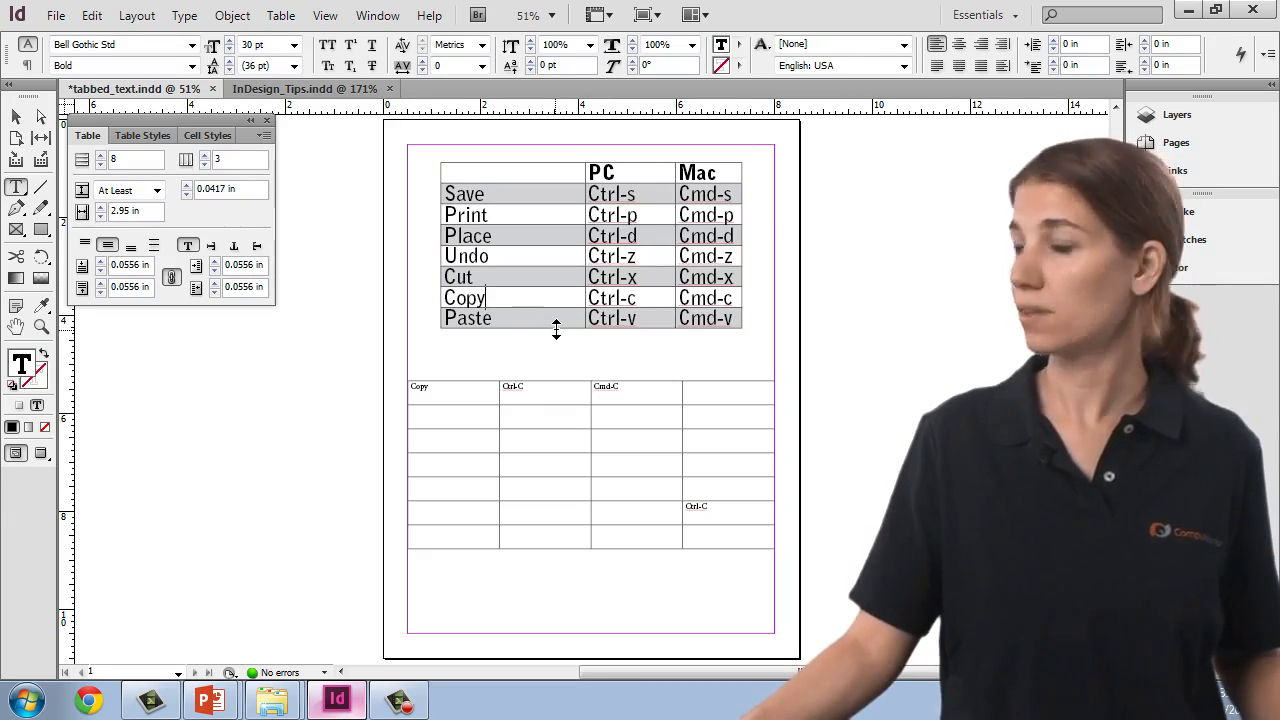
drag(557, 330, 557, 348)
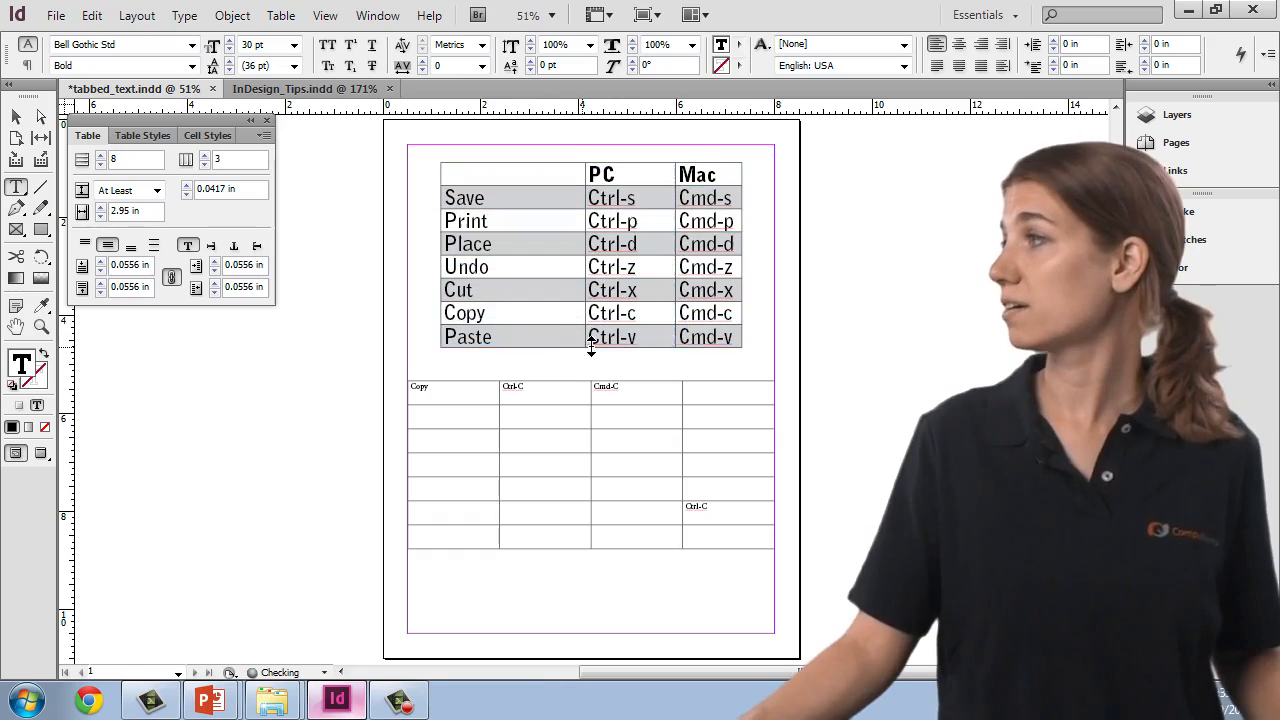
Widen the shortcuts table proportionally and make its rows taller, extending the table past the lower edge of its text frame.
drag(745, 304, 764, 300)
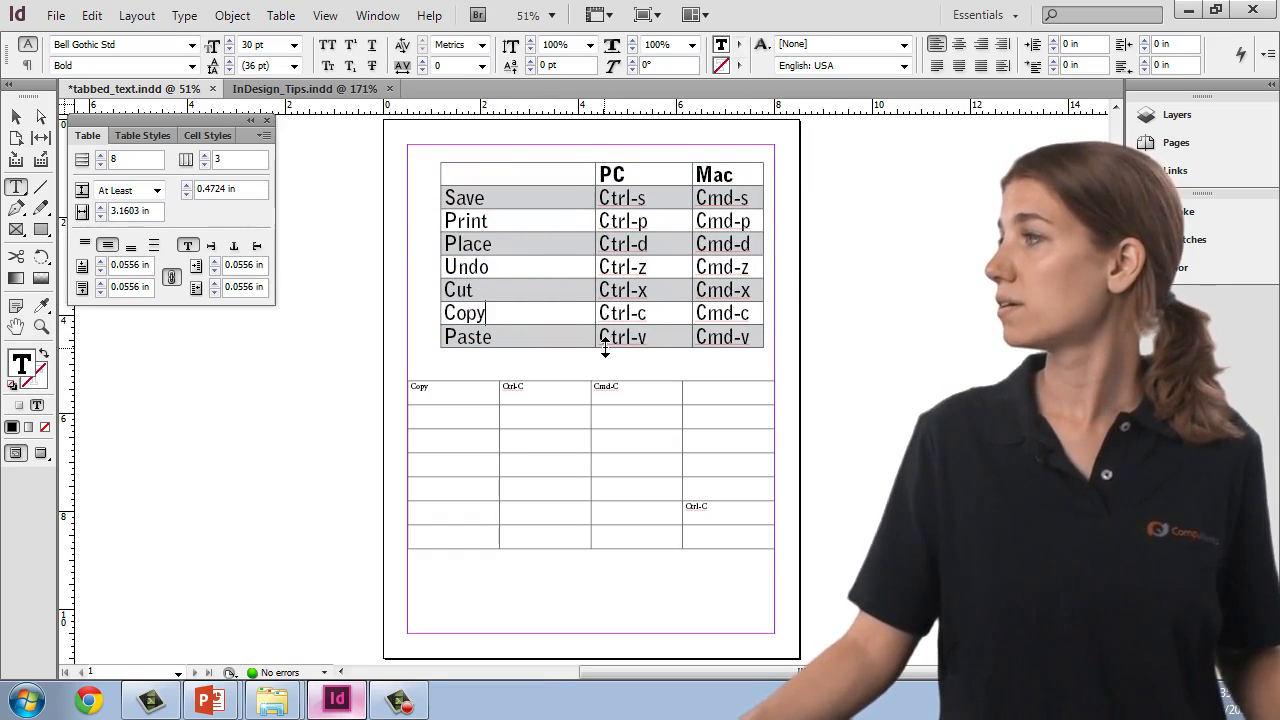
drag(605, 347, 606, 372)
Select the second, mostly empty four-column table's text frame below the shortcuts table and delete it.
key(Escape)
click(597, 502)
key(Delete)
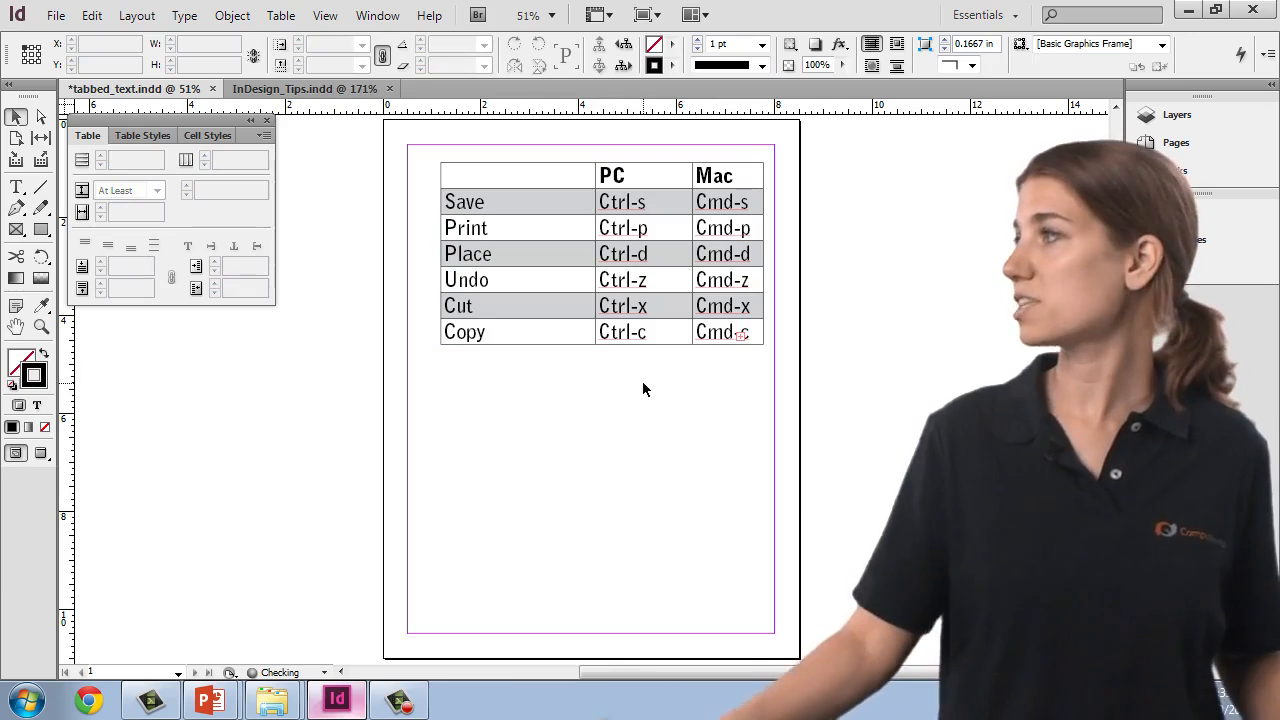
Extend the shortcuts table's text frame downward to a height of 5 in and deselect it.
click(563, 280)
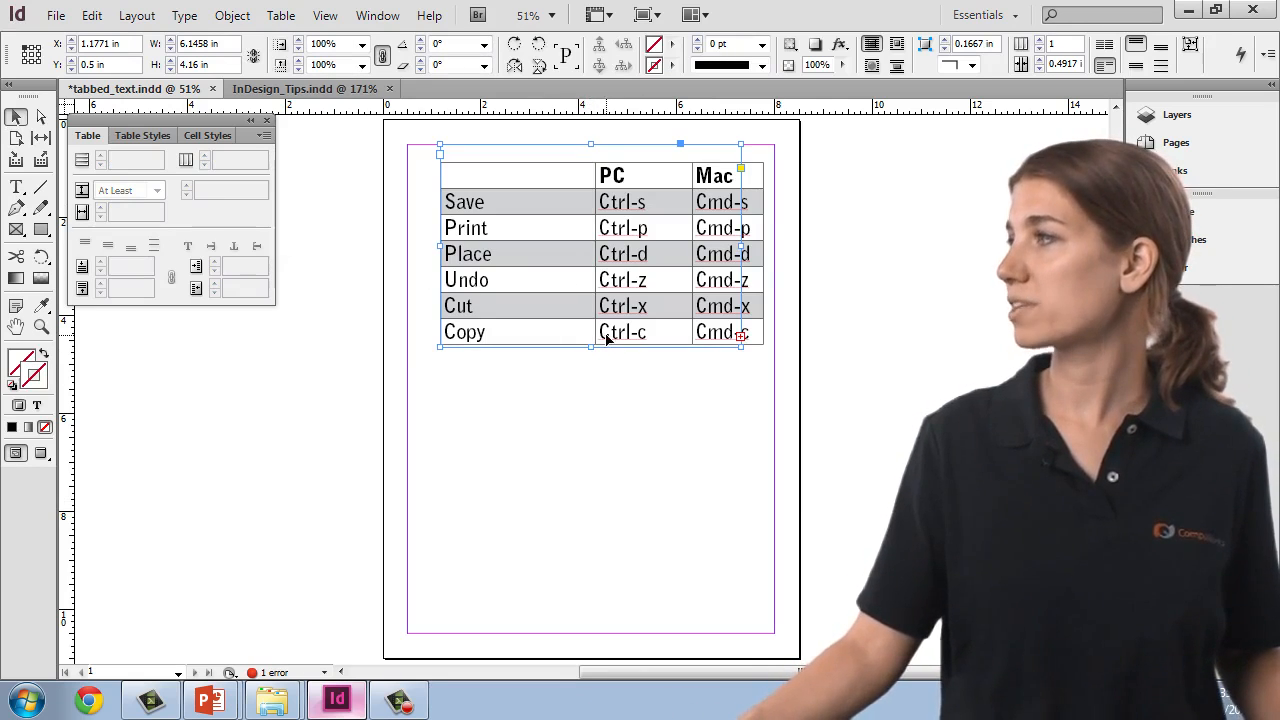
drag(590, 350, 591, 389)
click(613, 478)
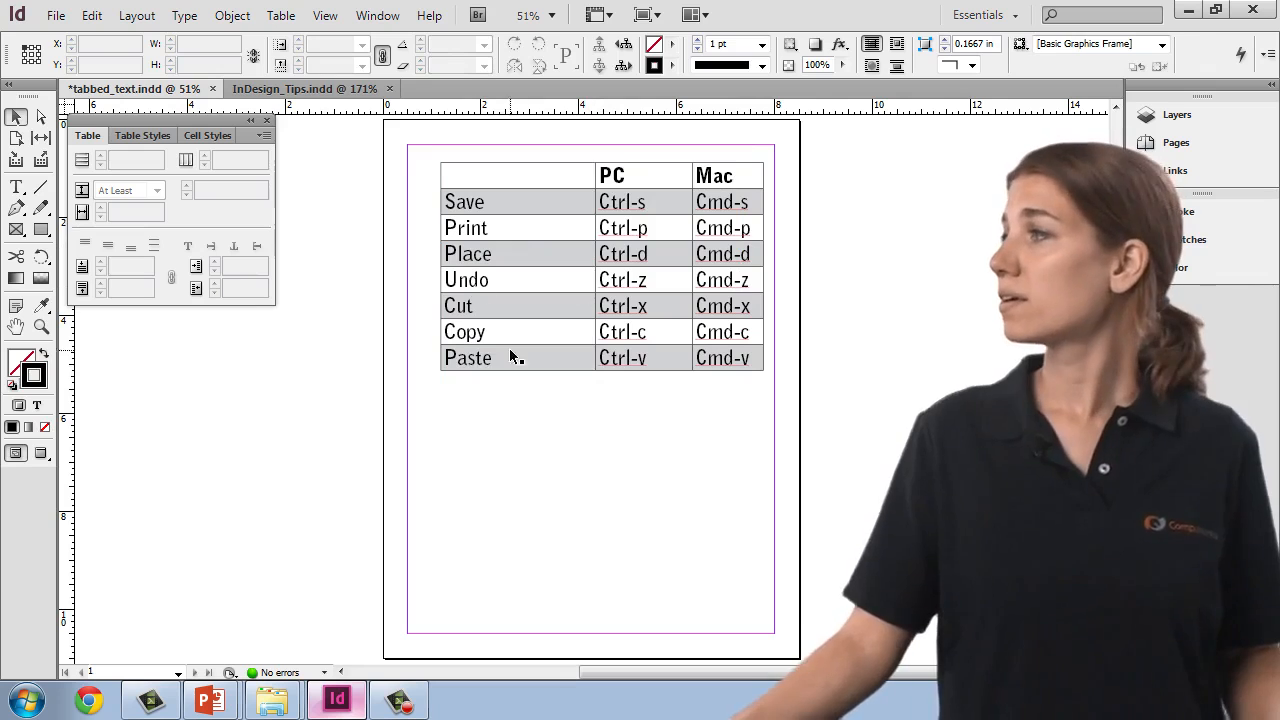
click(562, 343)
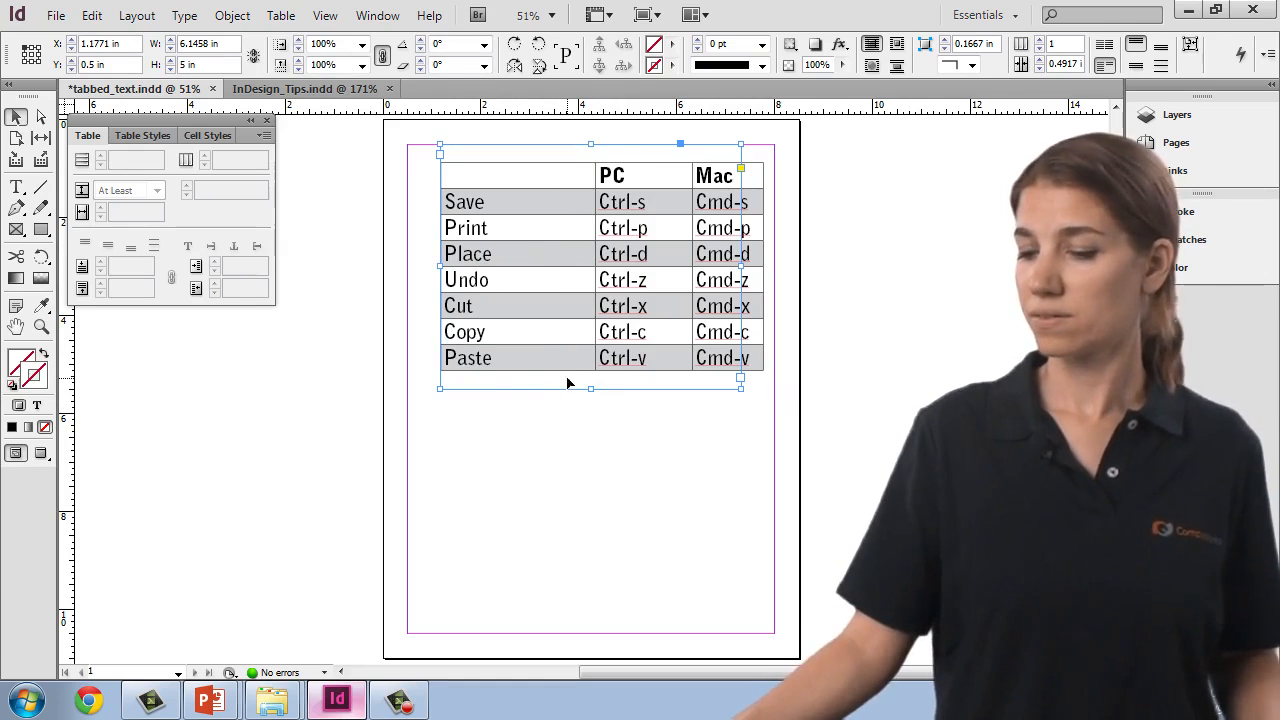
click(422, 312)
click(41, 328)
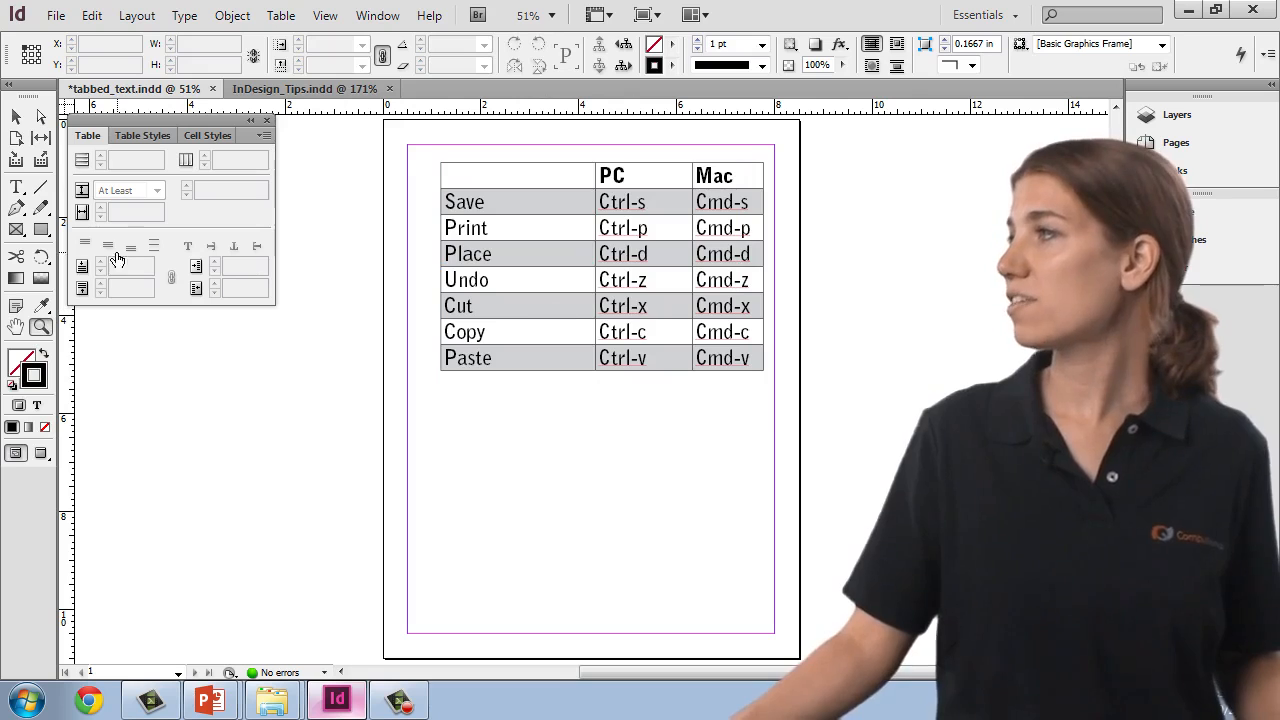
Select all cells of the shortcuts table, try top and bottom vertical alignment, and set the text back to centered.
click(17, 188)
click(600, 176)
drag(447, 176, 825, 365)
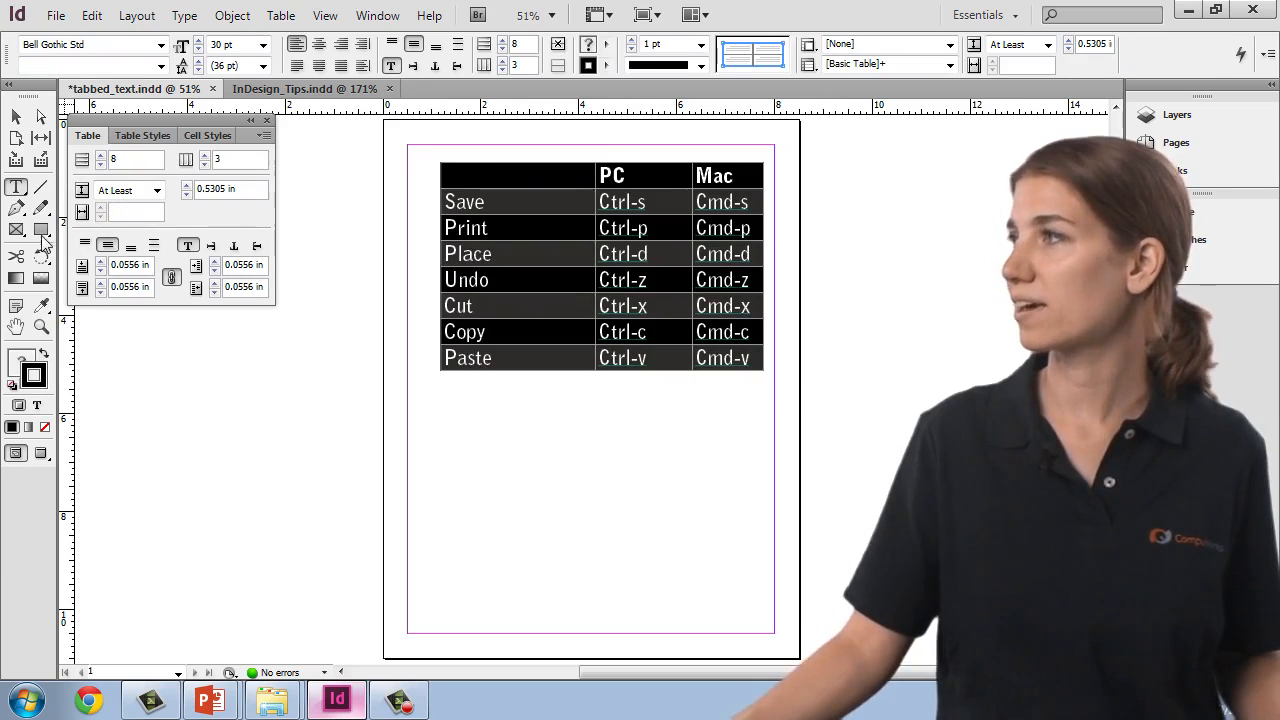
click(84, 245)
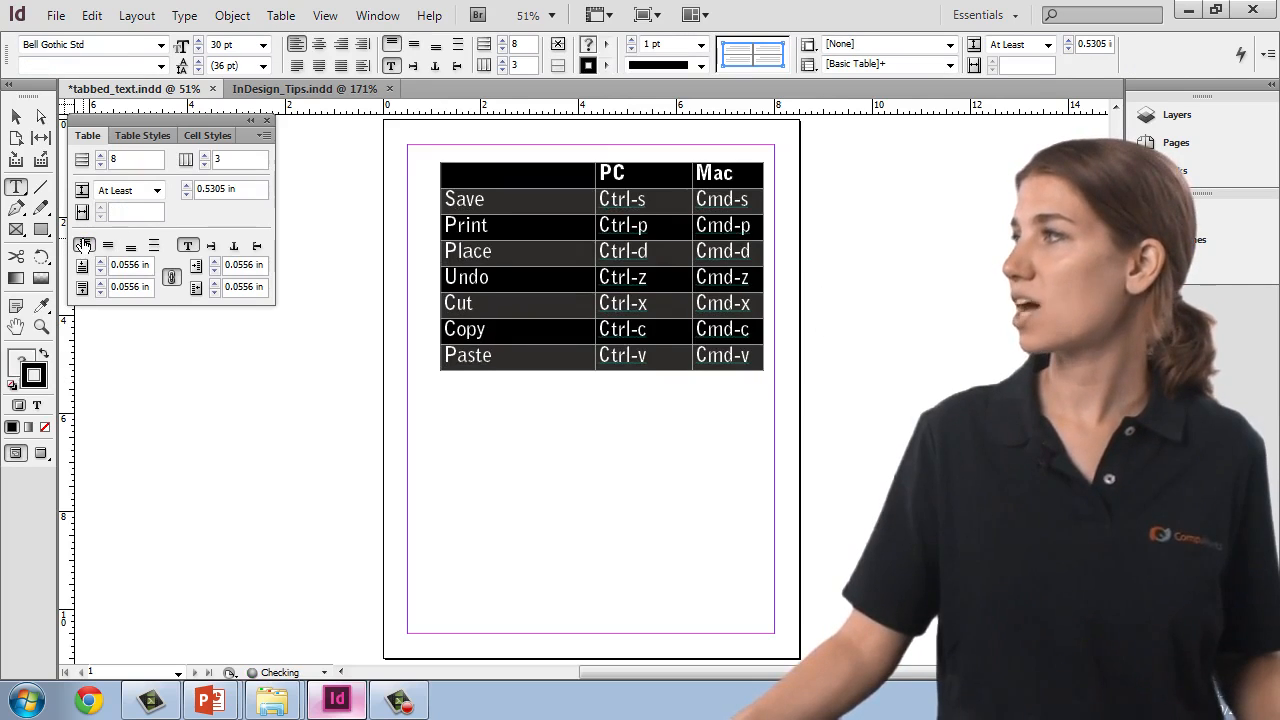
click(107, 245)
click(132, 247)
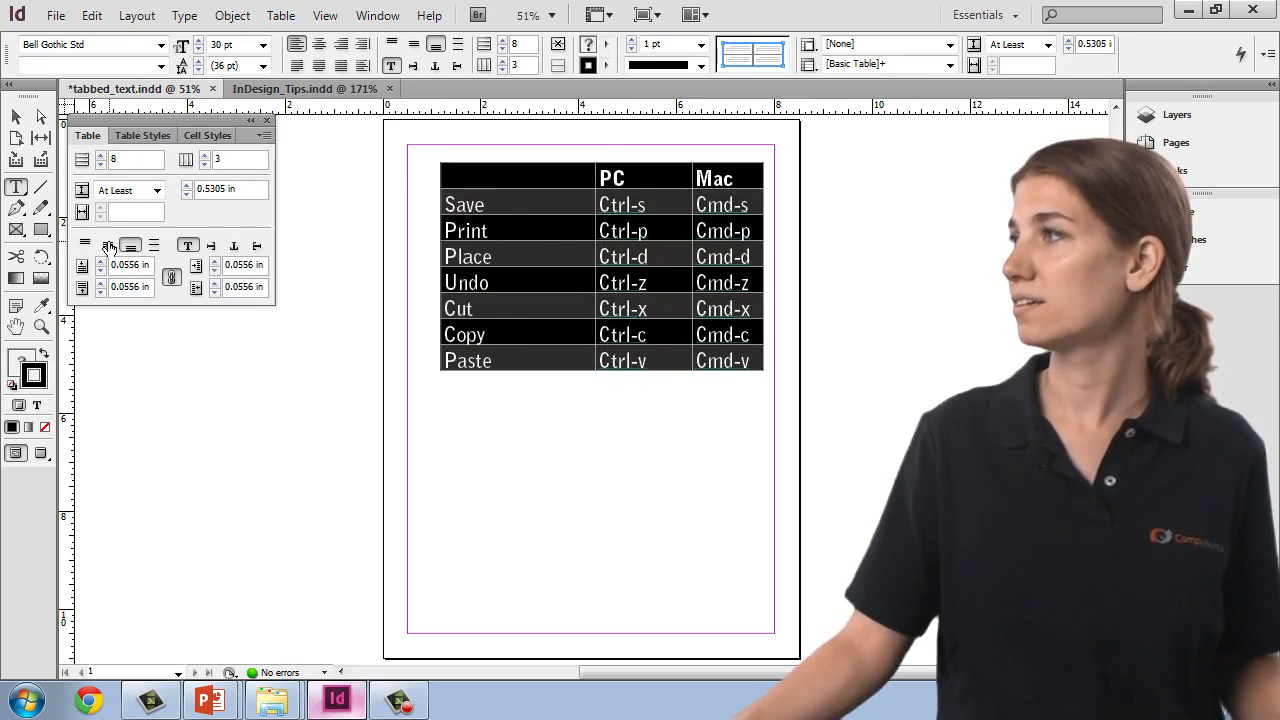
click(108, 246)
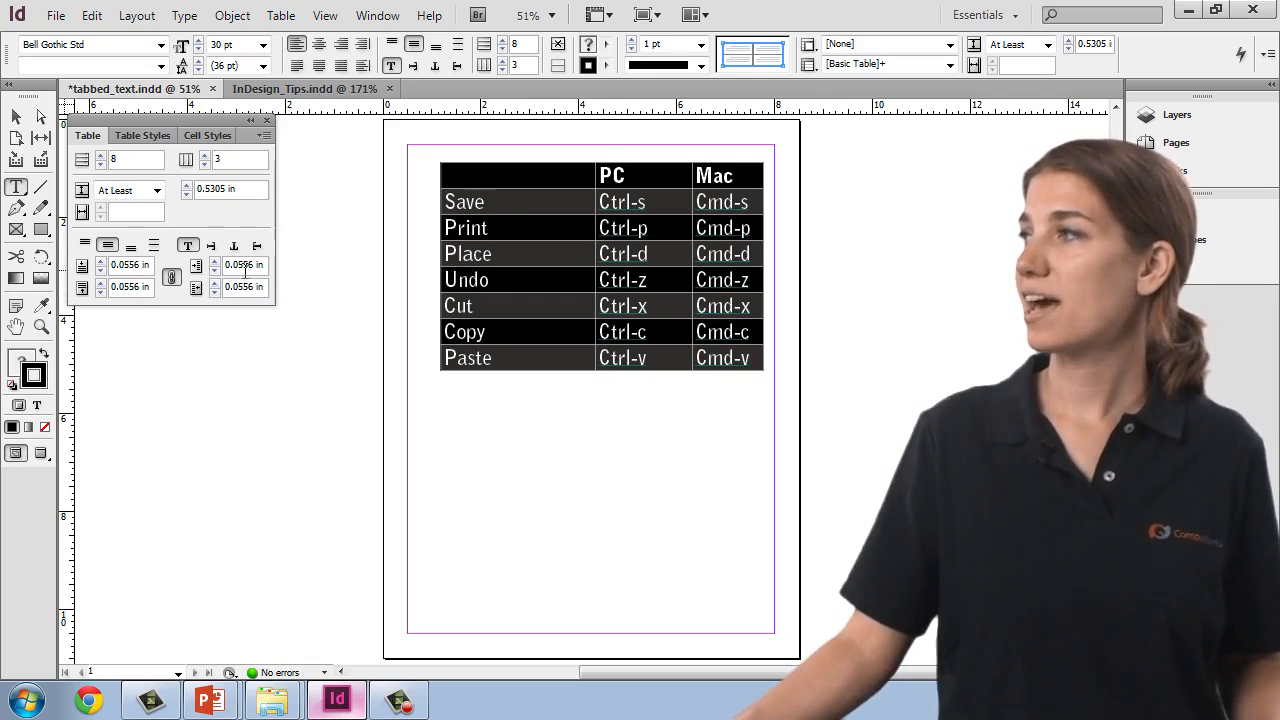
Try linked cell insets of 0.1875 in and 0 in, and settle on 0.0625 in for all four sides.
click(214, 261)
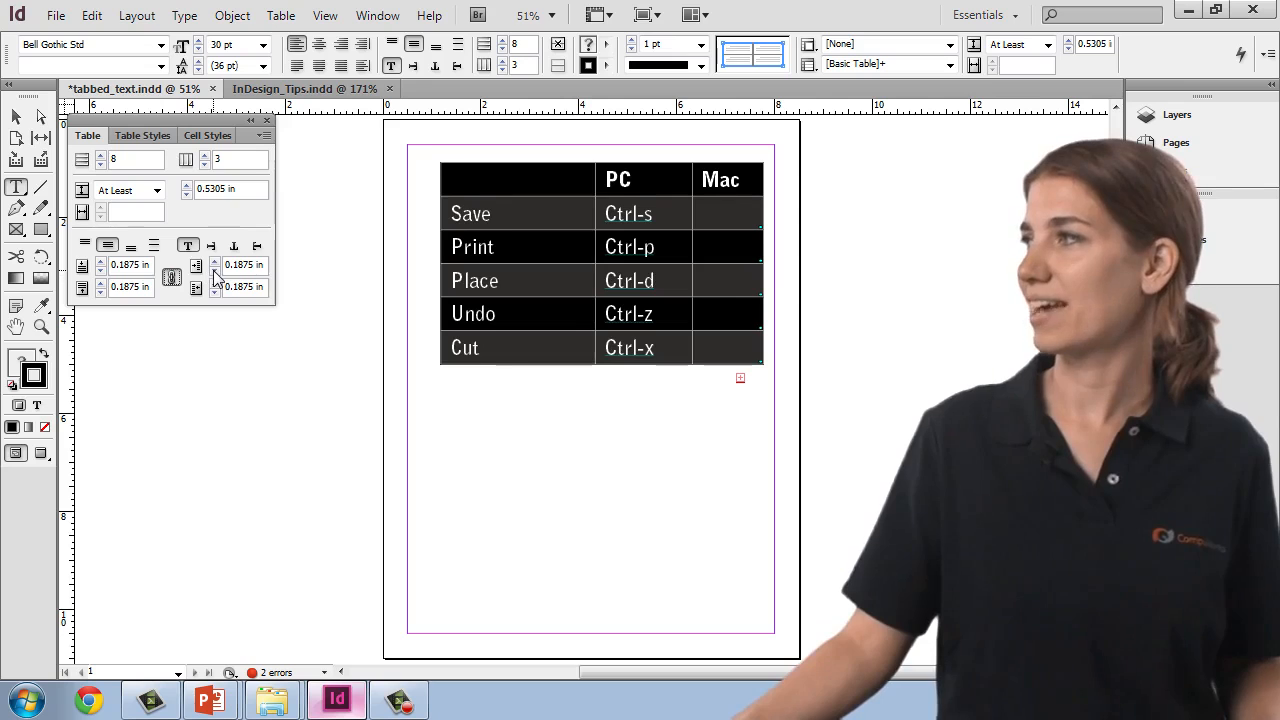
click(214, 270)
click(214, 270)
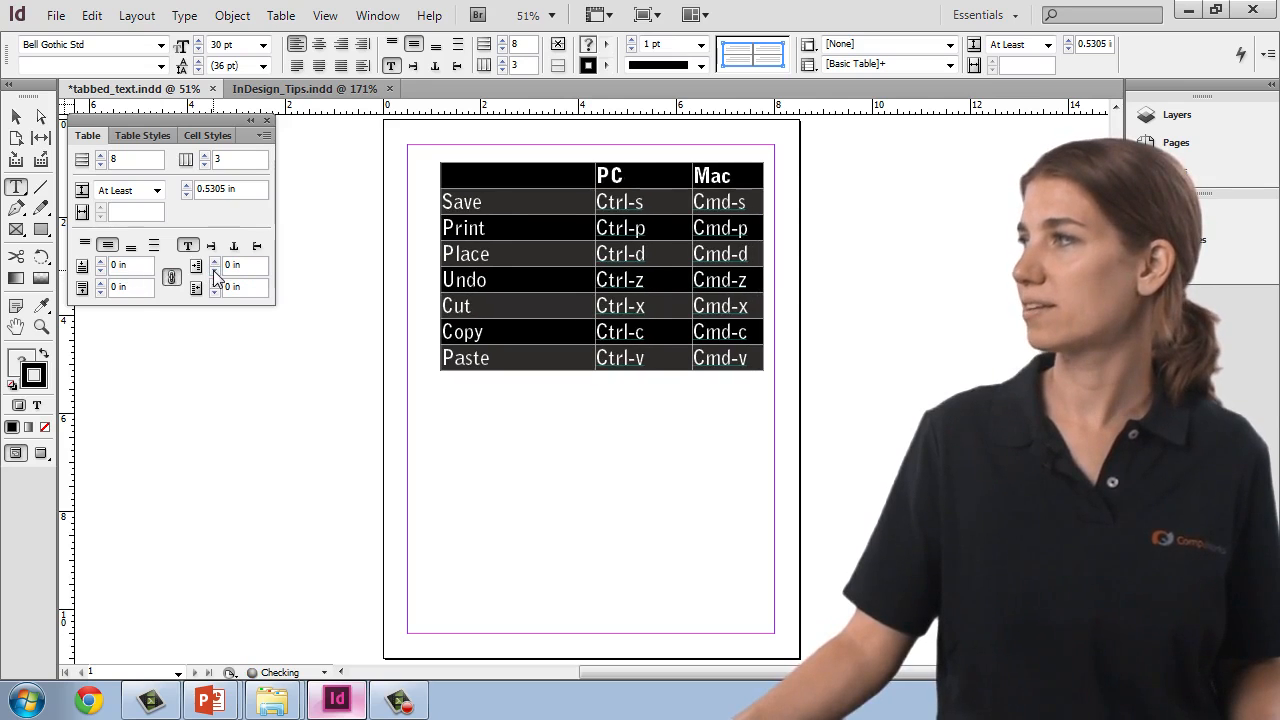
Unlink the cell inset values and set only the left inset of the selected cells to 0.1875 in.
click(172, 279)
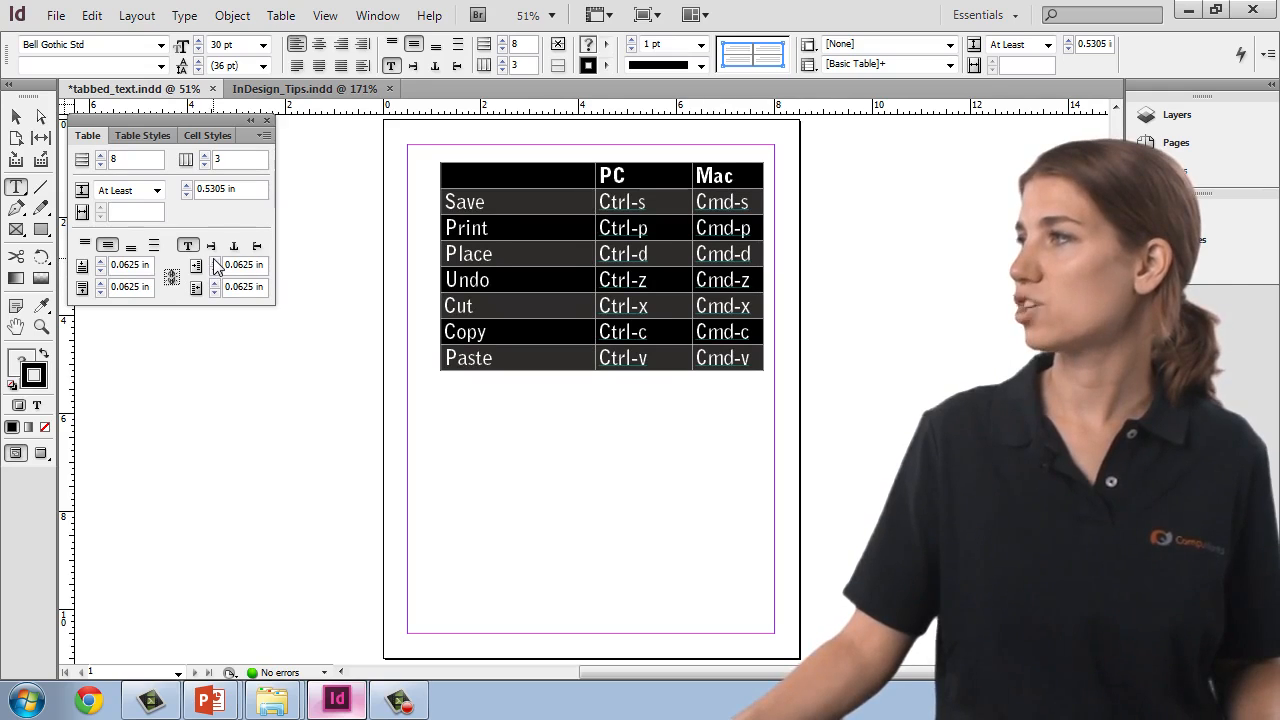
click(214, 261)
click(214, 261)
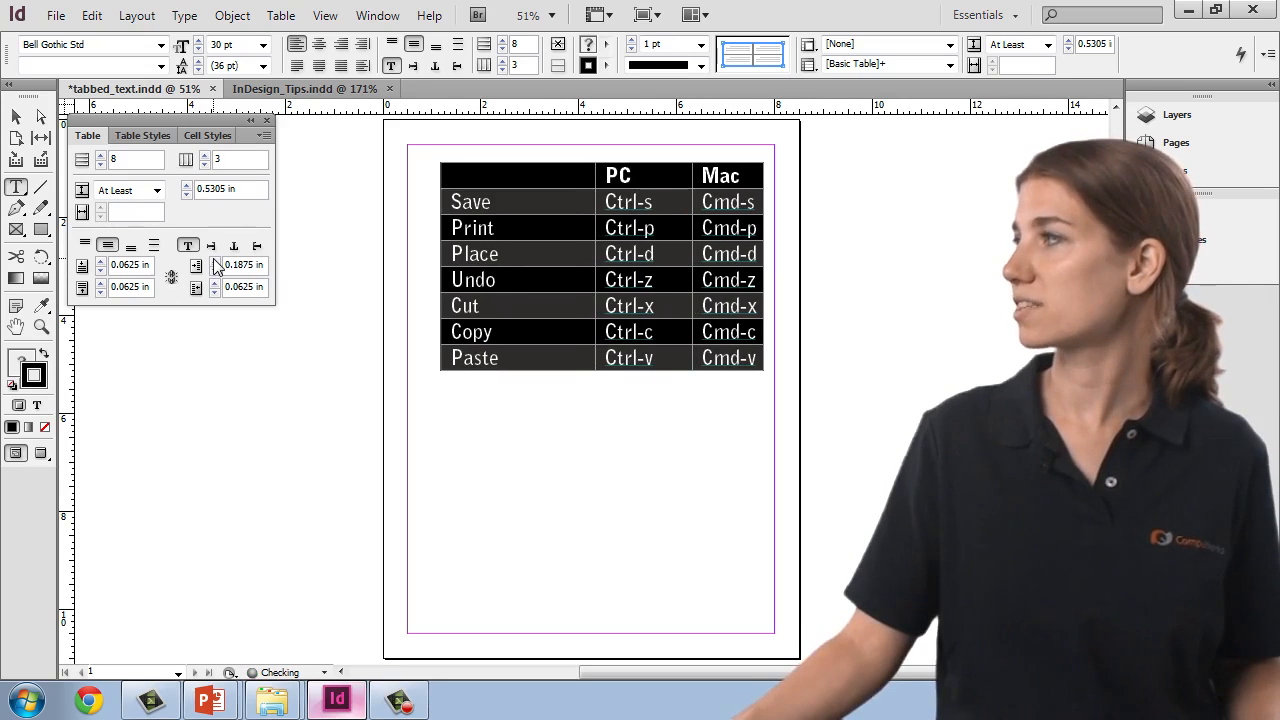